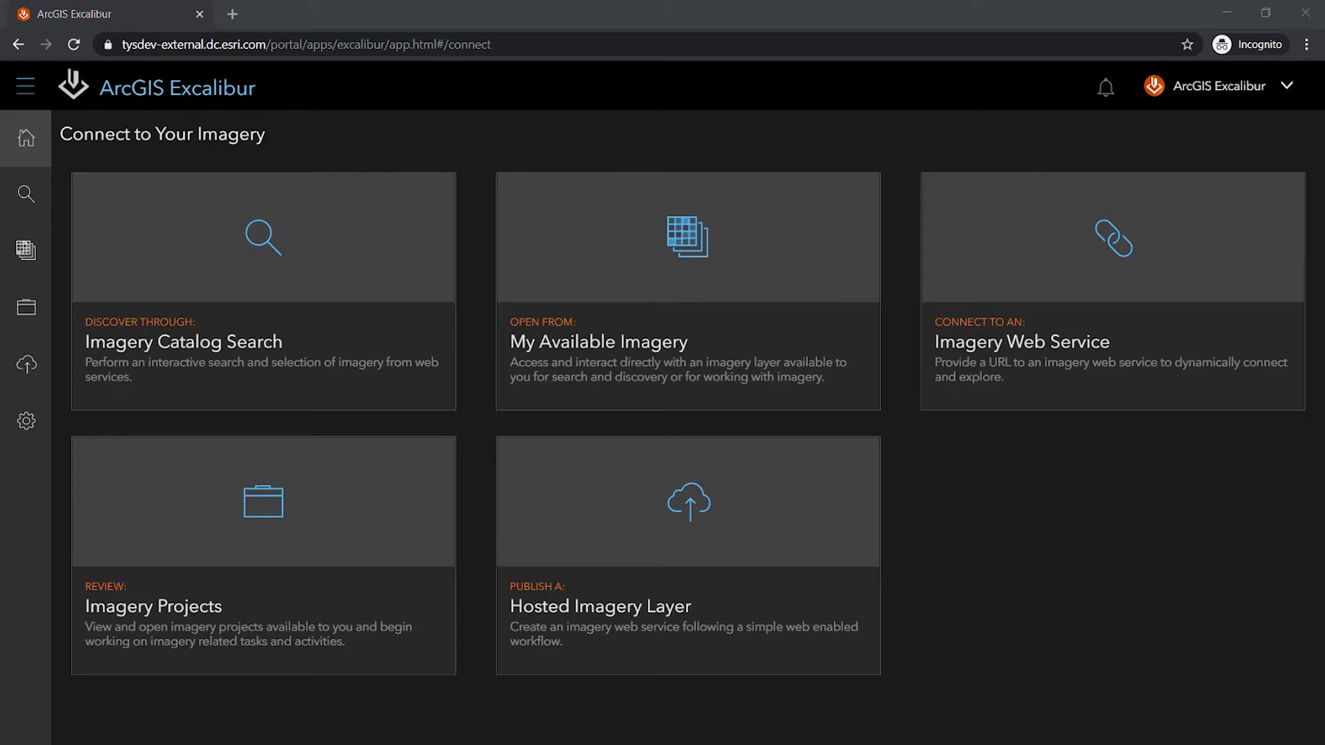
# Paste the Landsat8_Views service address into a new imagery connection, then dismiss it unconnected.
pyautogui.click(1131, 330)
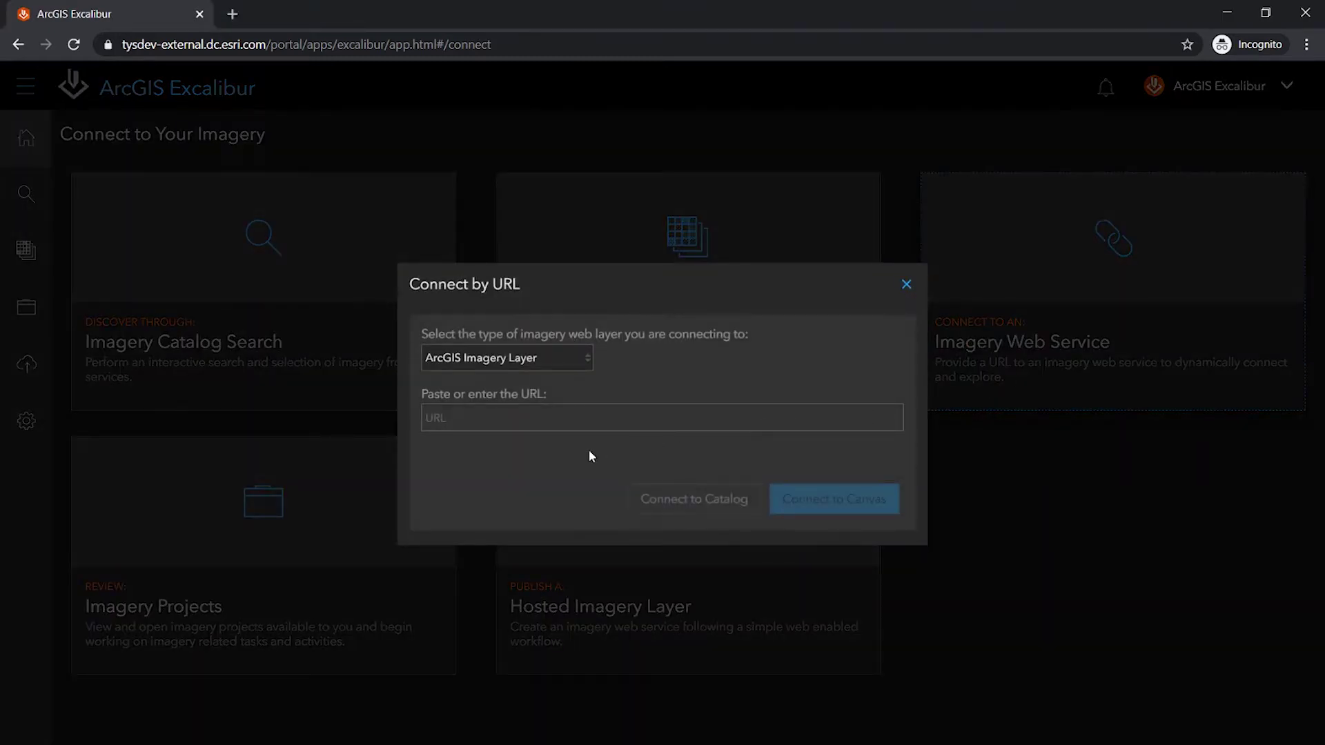
pyautogui.click(501, 423)
pyautogui.write('https://landsat2.arcgis.com/arcgis/rest/services/Landsat8_Views/ImageServer')
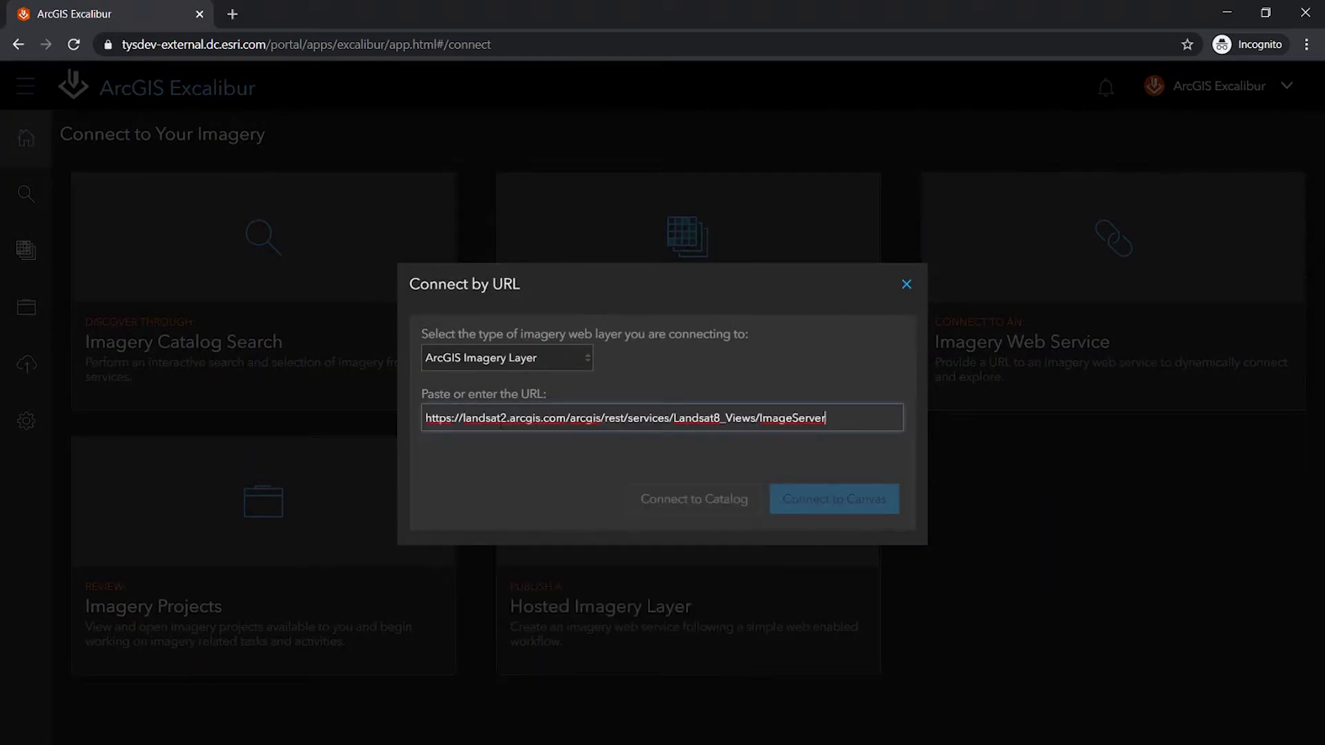
pyautogui.click(455, 490)
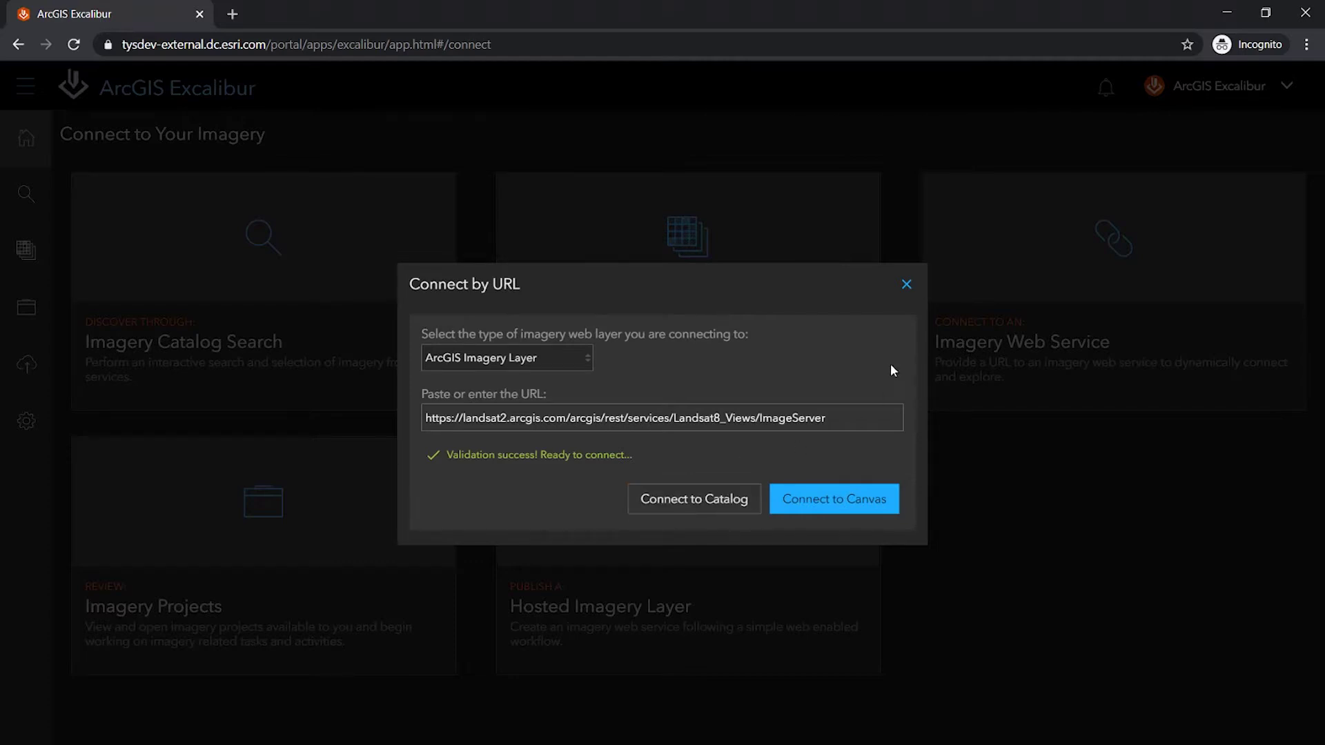
pyautogui.click(906, 285)
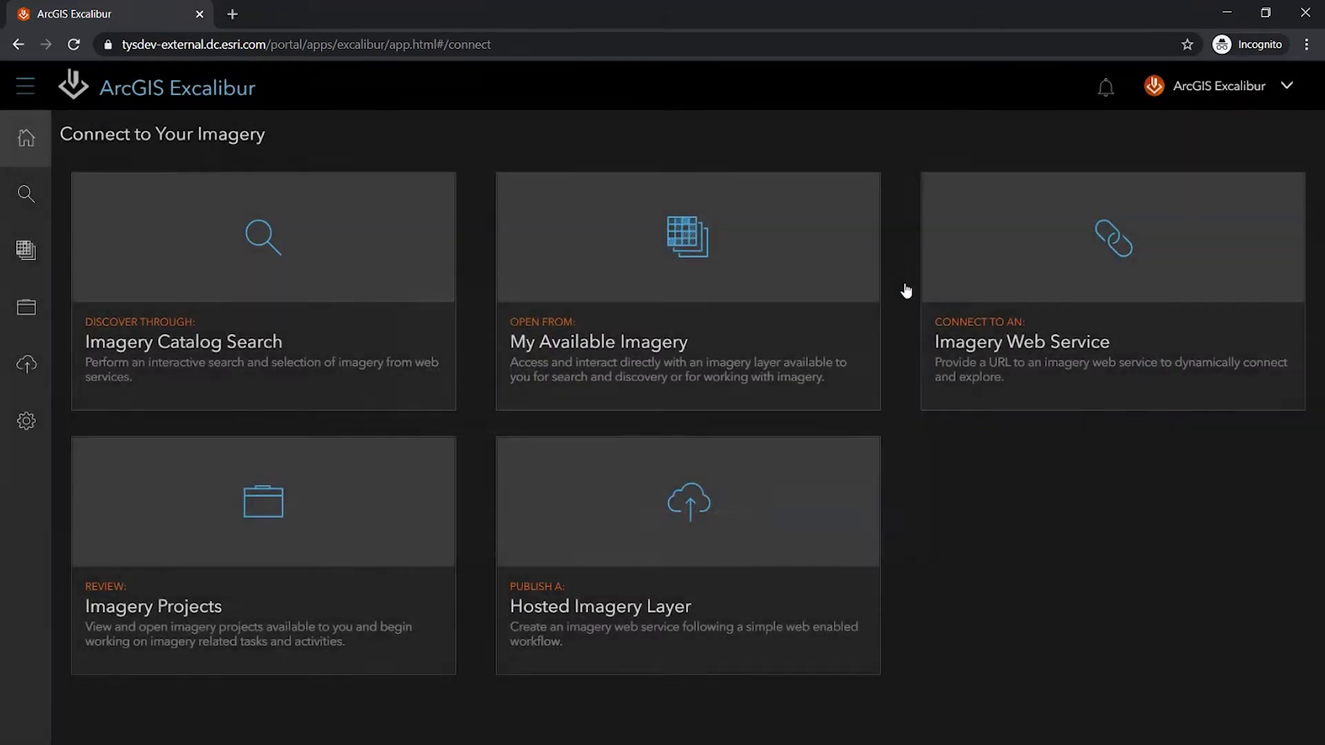
# Open My Available Imagery and filter the layers by title to the panchromatic ones.
pyautogui.click(712, 355)
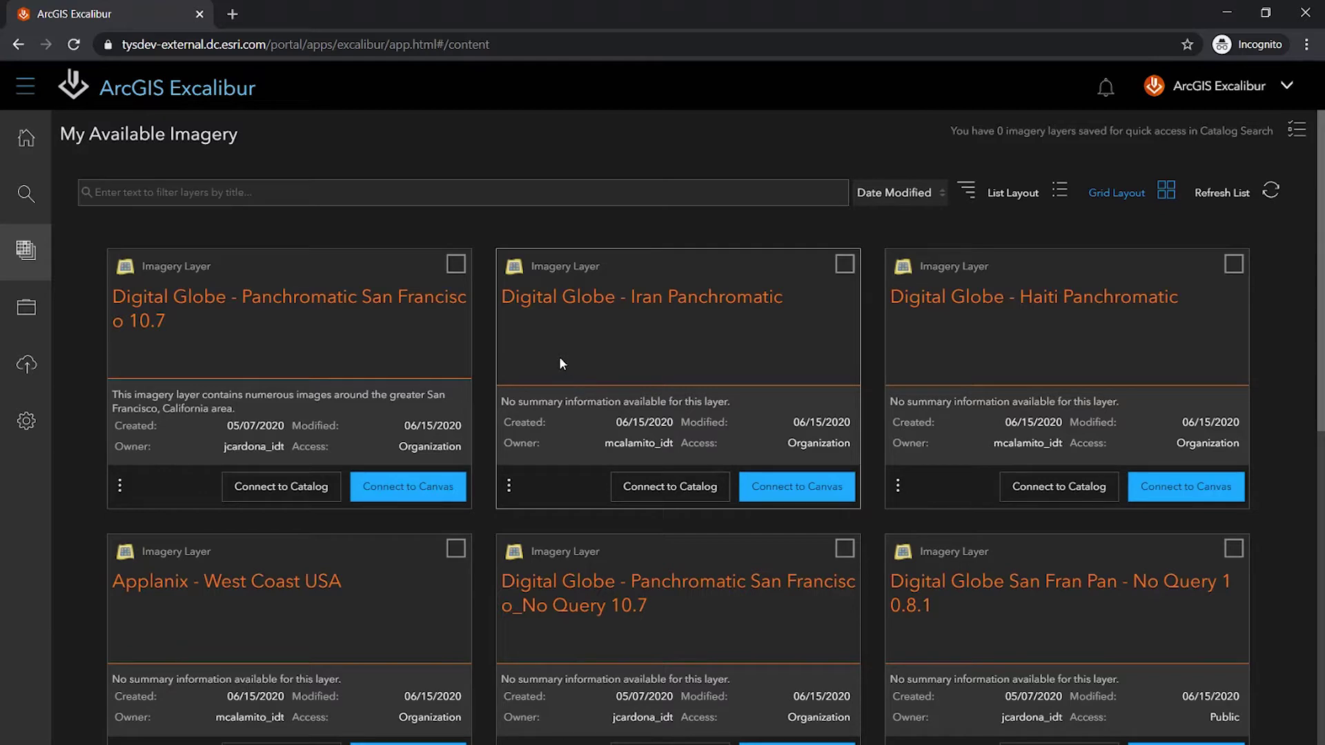
pyautogui.scroll(-4, 558, 356)
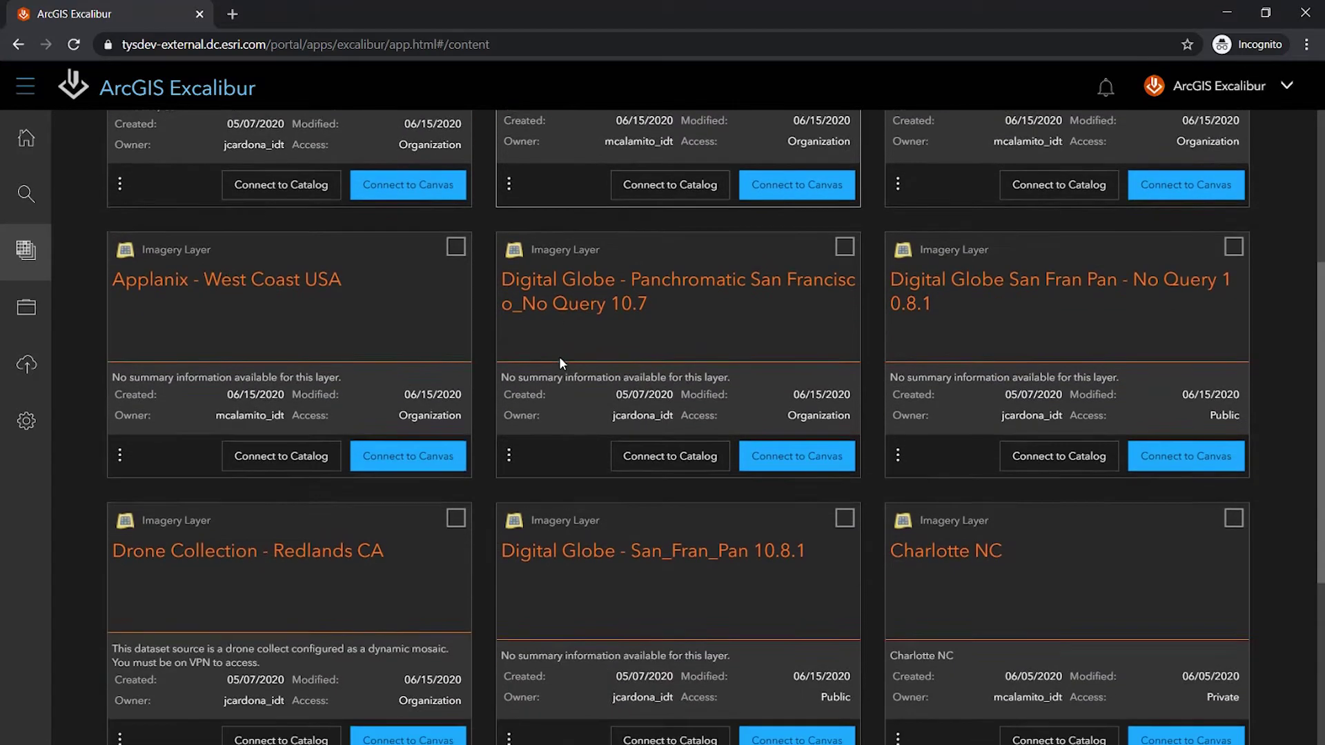
pyautogui.scroll(-5, 559, 356)
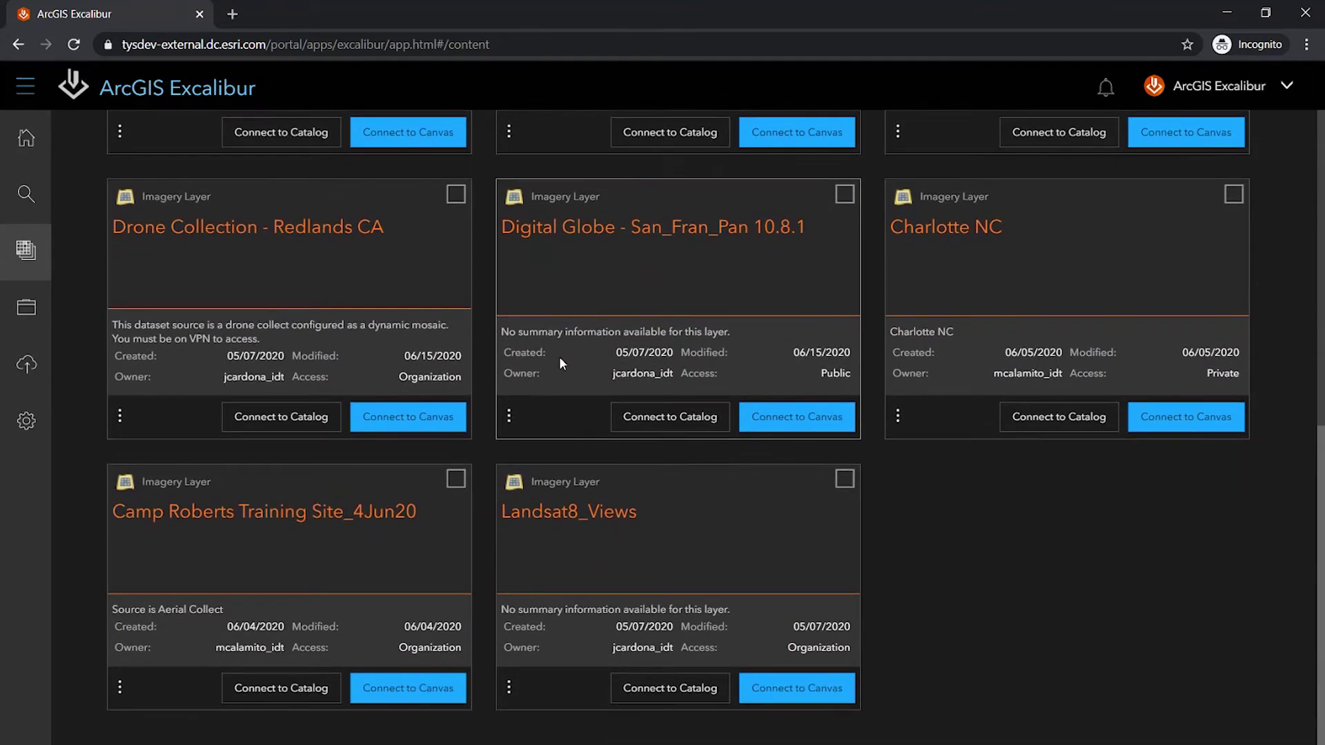
pyautogui.scroll(10, 559, 356)
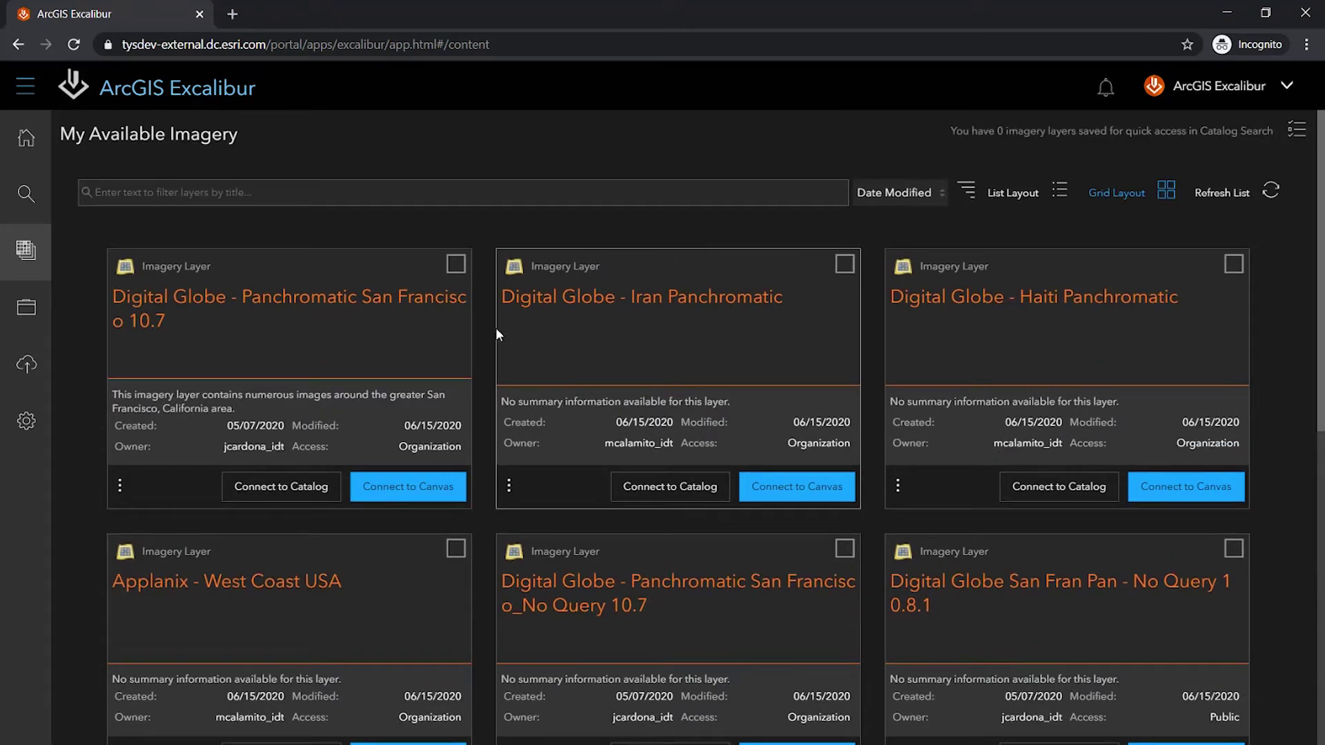
pyautogui.click(366, 188)
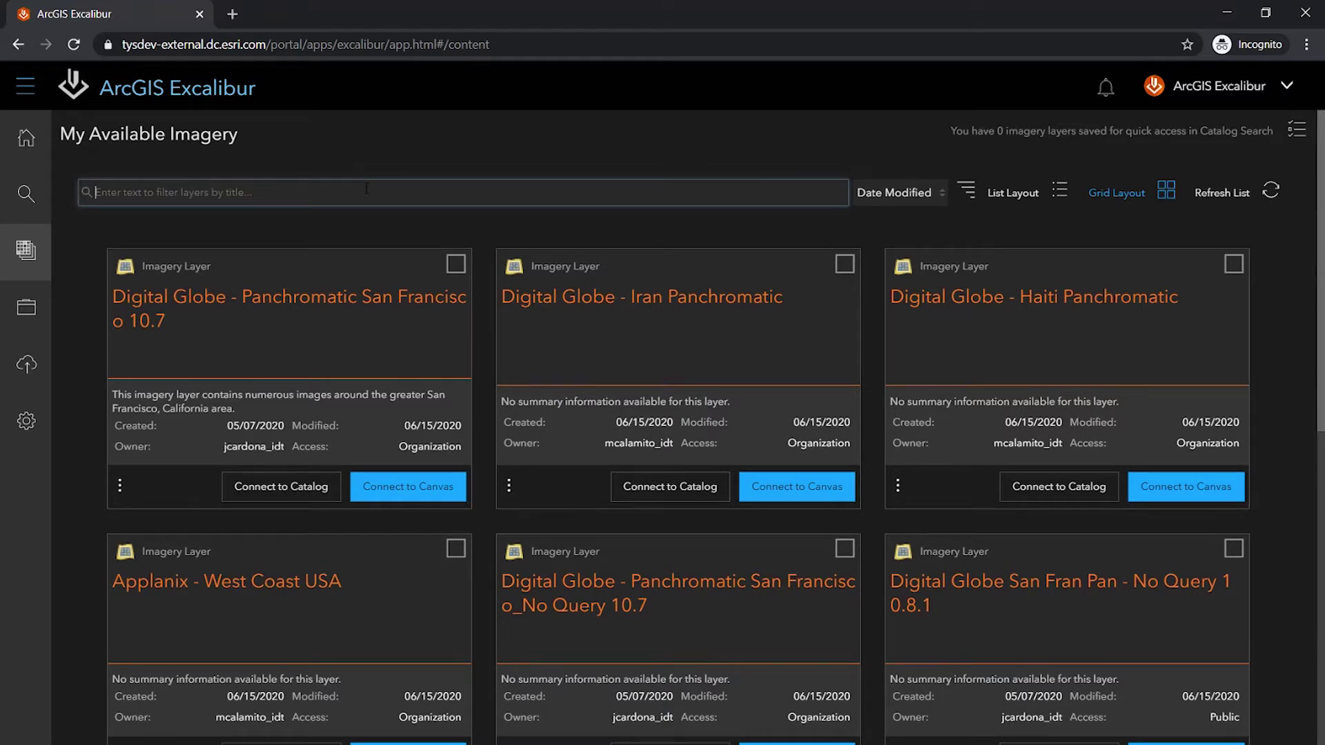
pyautogui.write('pand')
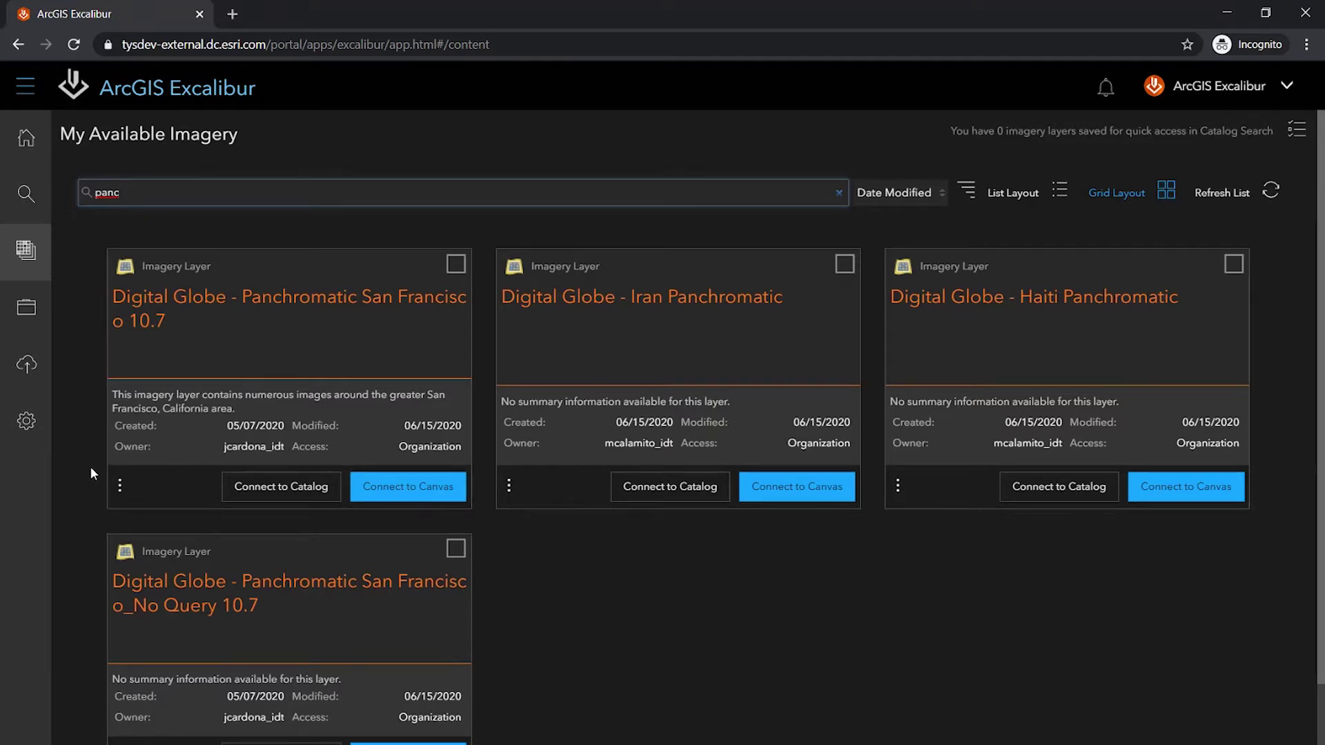
# Read the Digital Globe San Francisco 10.7 layer's details, then return to the unfiltered imagery list.
pyautogui.click(120, 489)
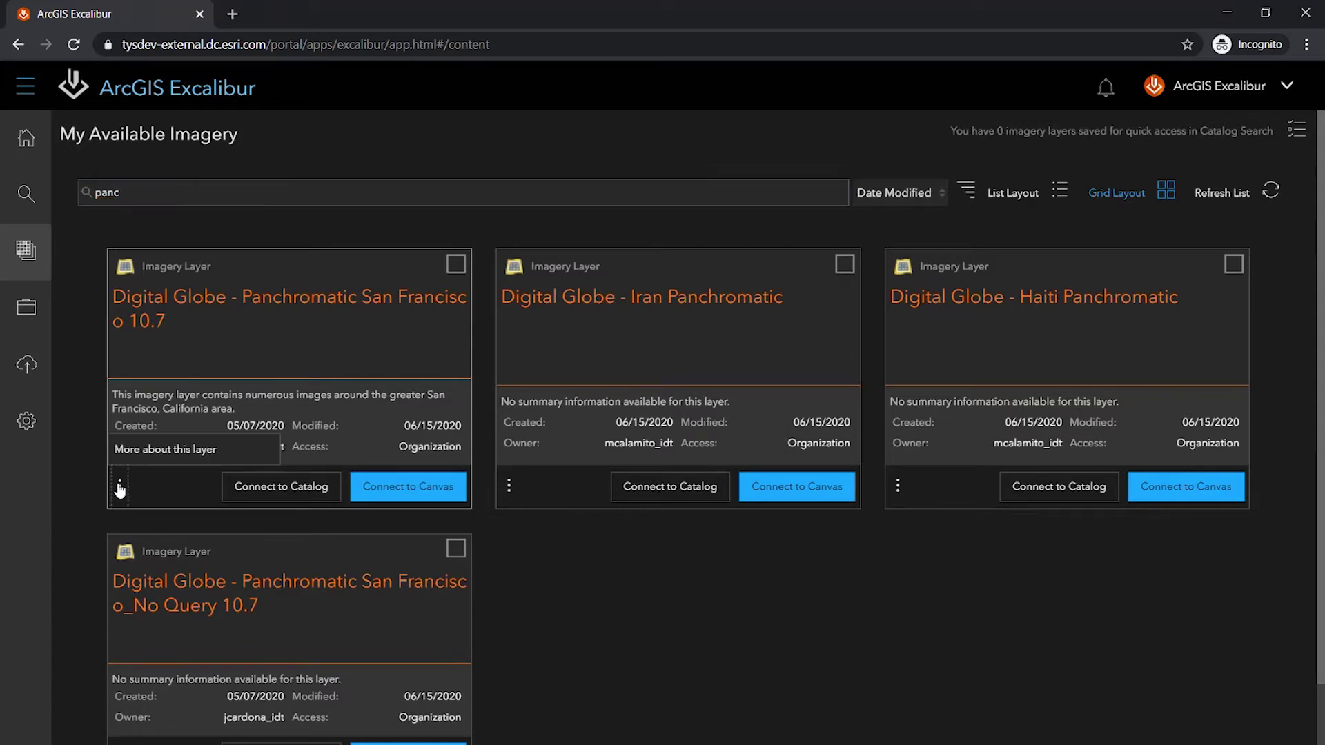
pyautogui.click(184, 451)
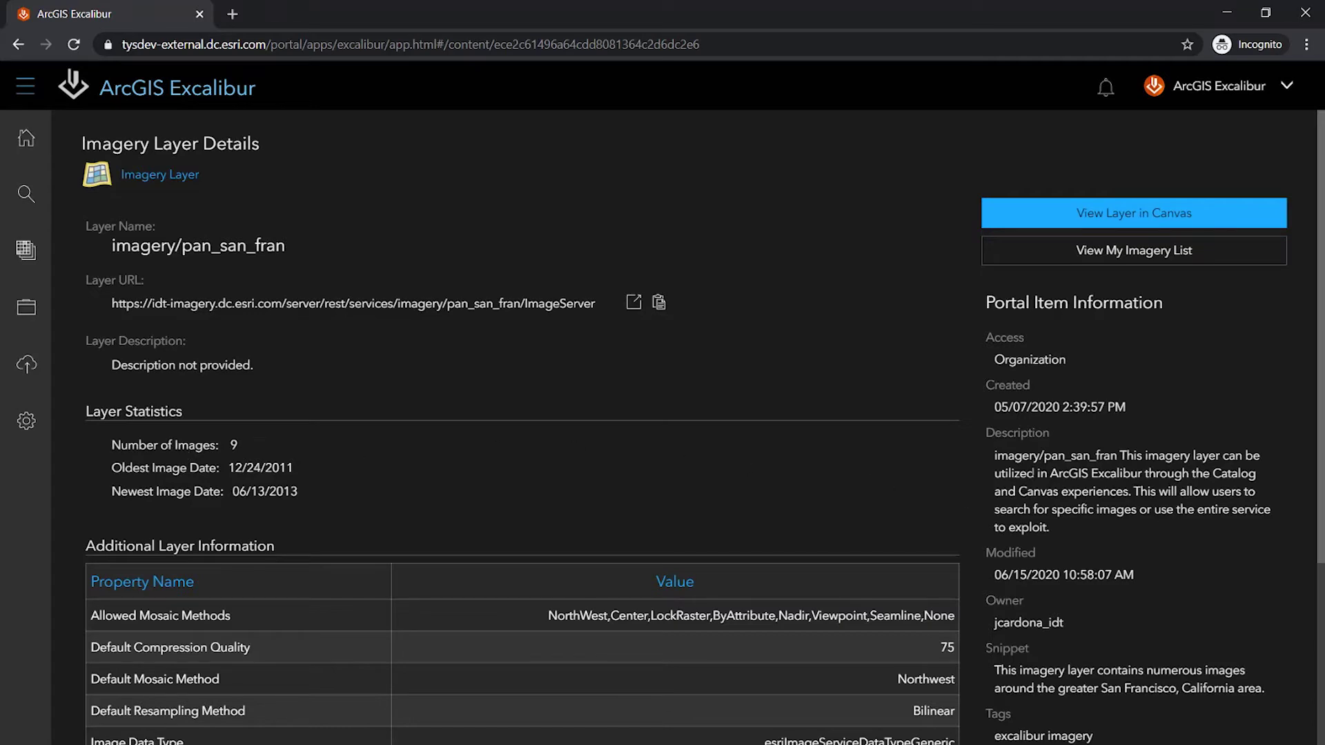
pyautogui.scroll(-4, 1001, 460)
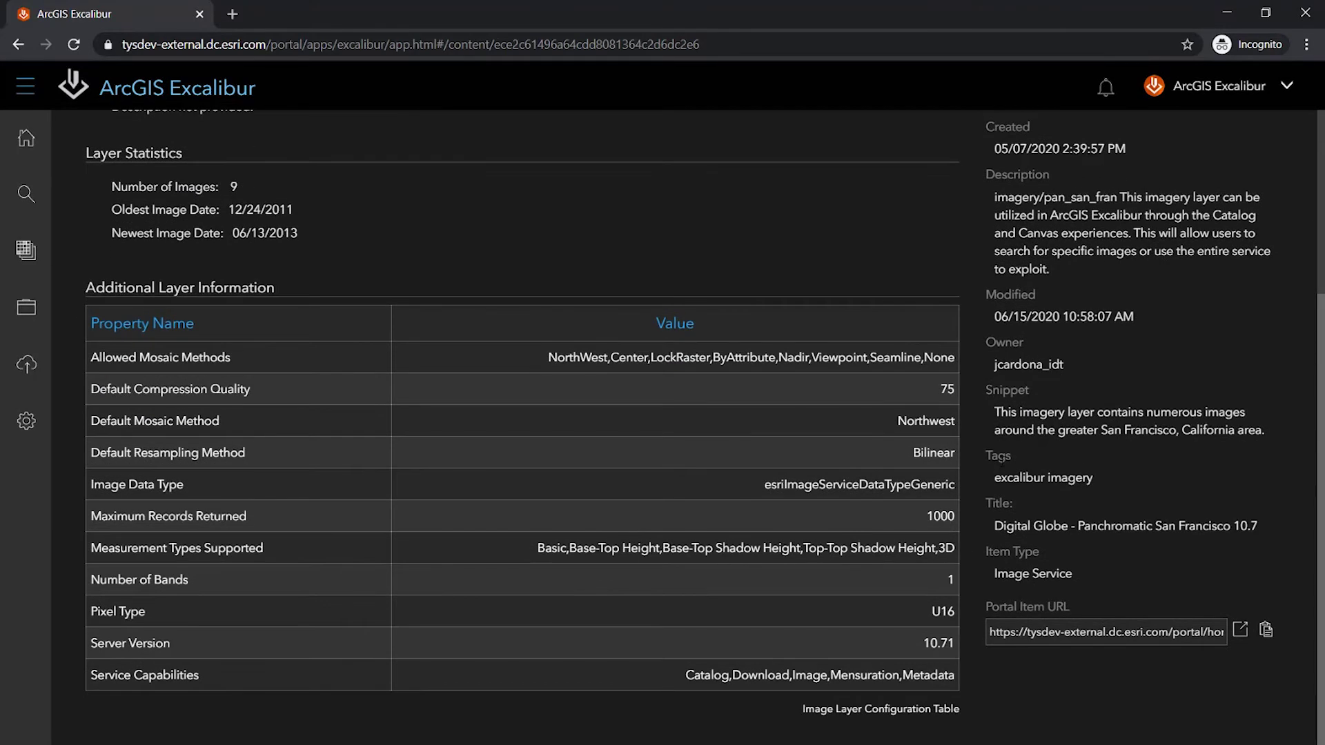
pyautogui.scroll(2, 623, 454)
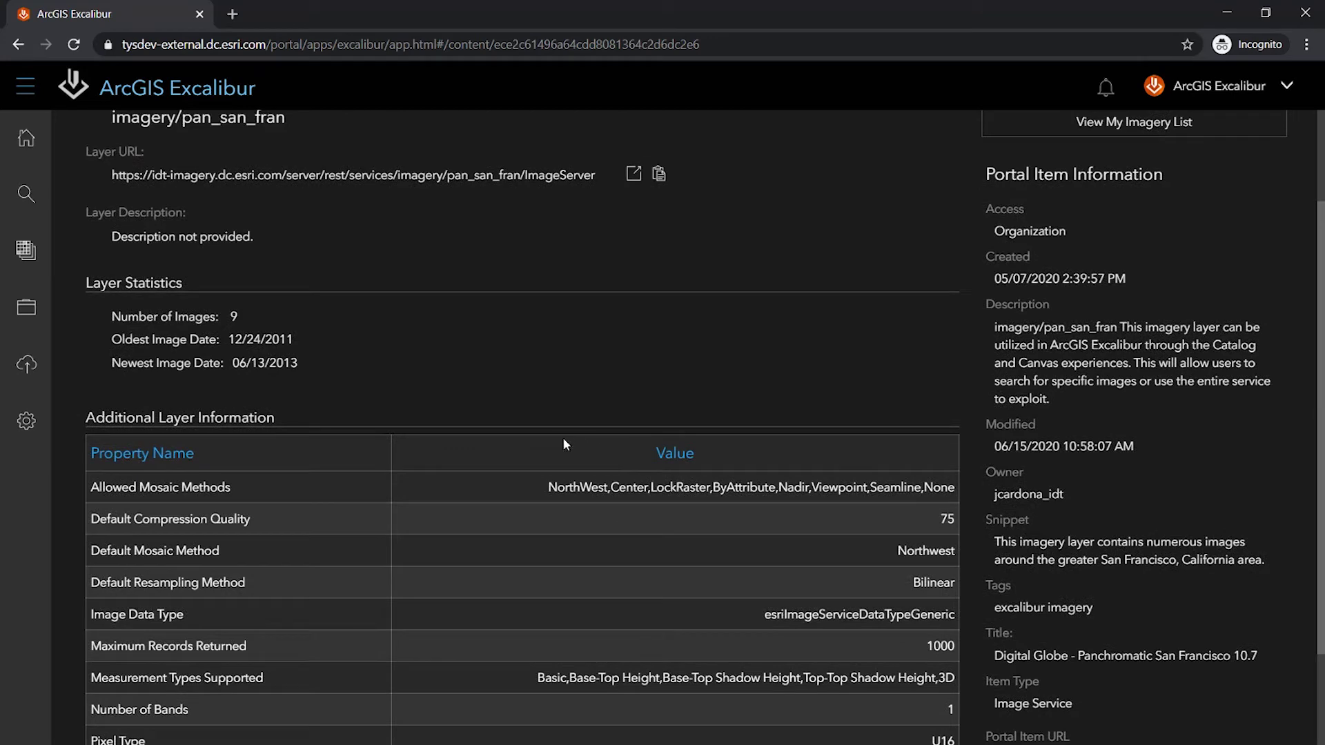
pyautogui.scroll(2, 436, 499)
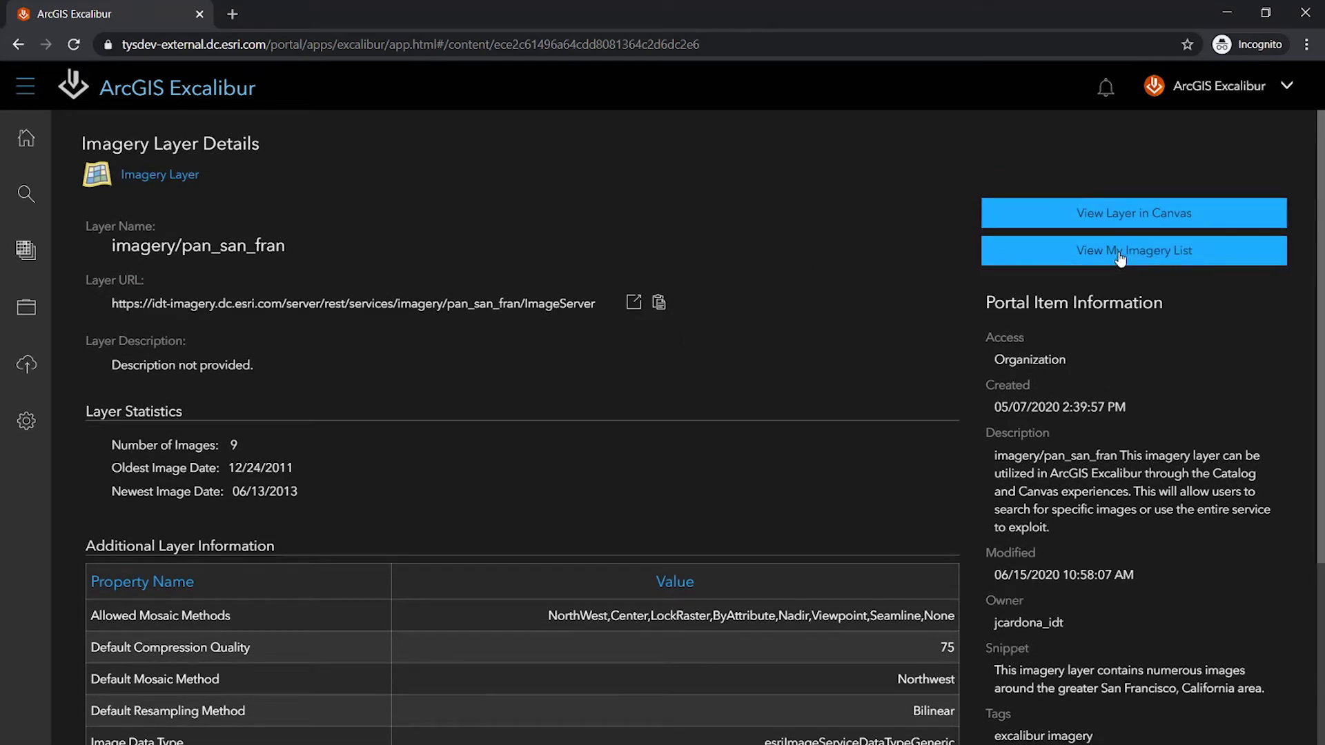
pyautogui.click(1119, 256)
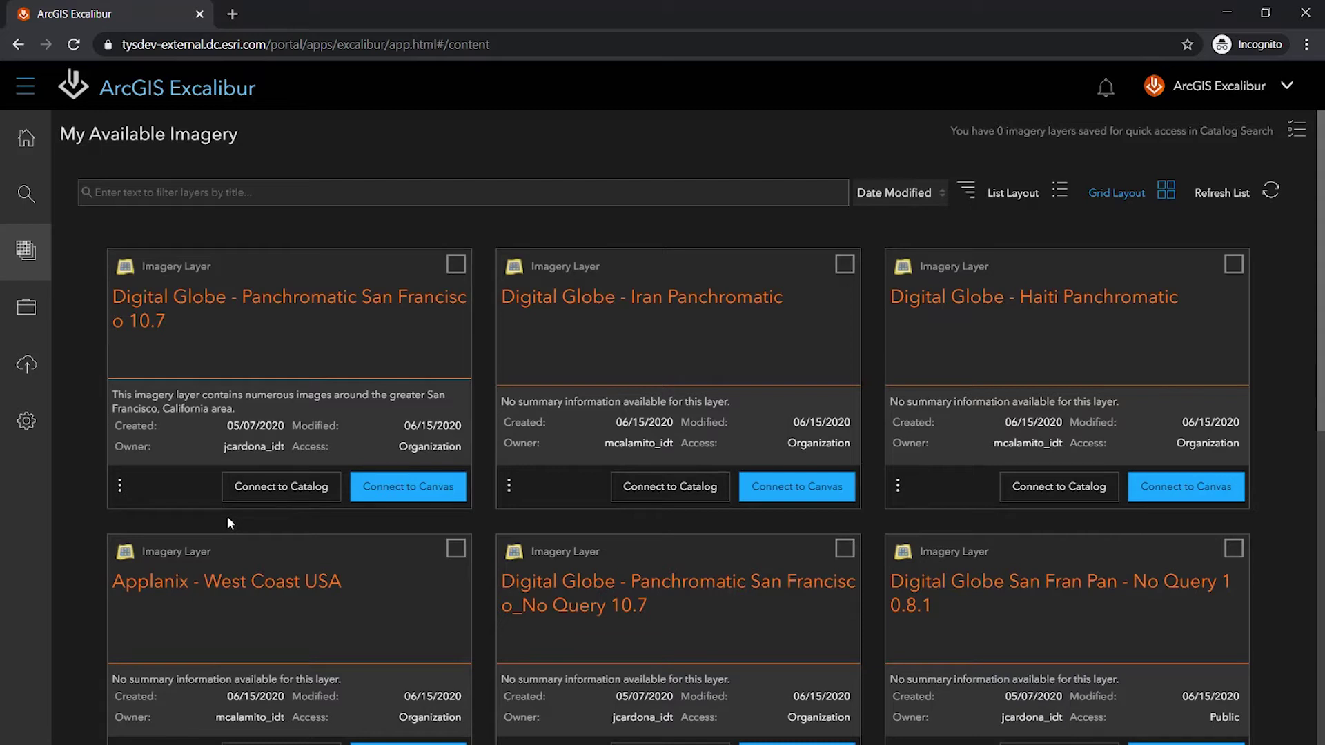
# Search the San Francisco layer's catalog within a rectangle drawn over San Francisco.
pyautogui.click(270, 489)
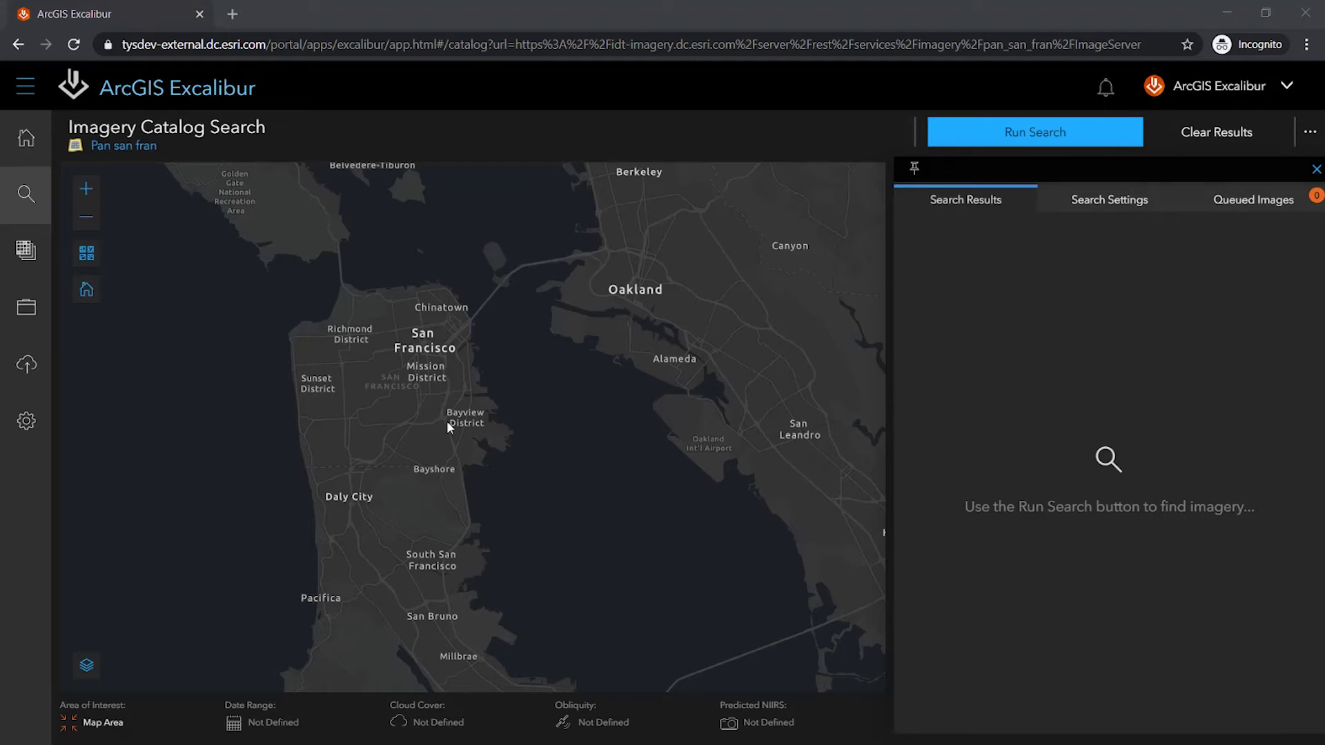
pyautogui.click(1114, 206)
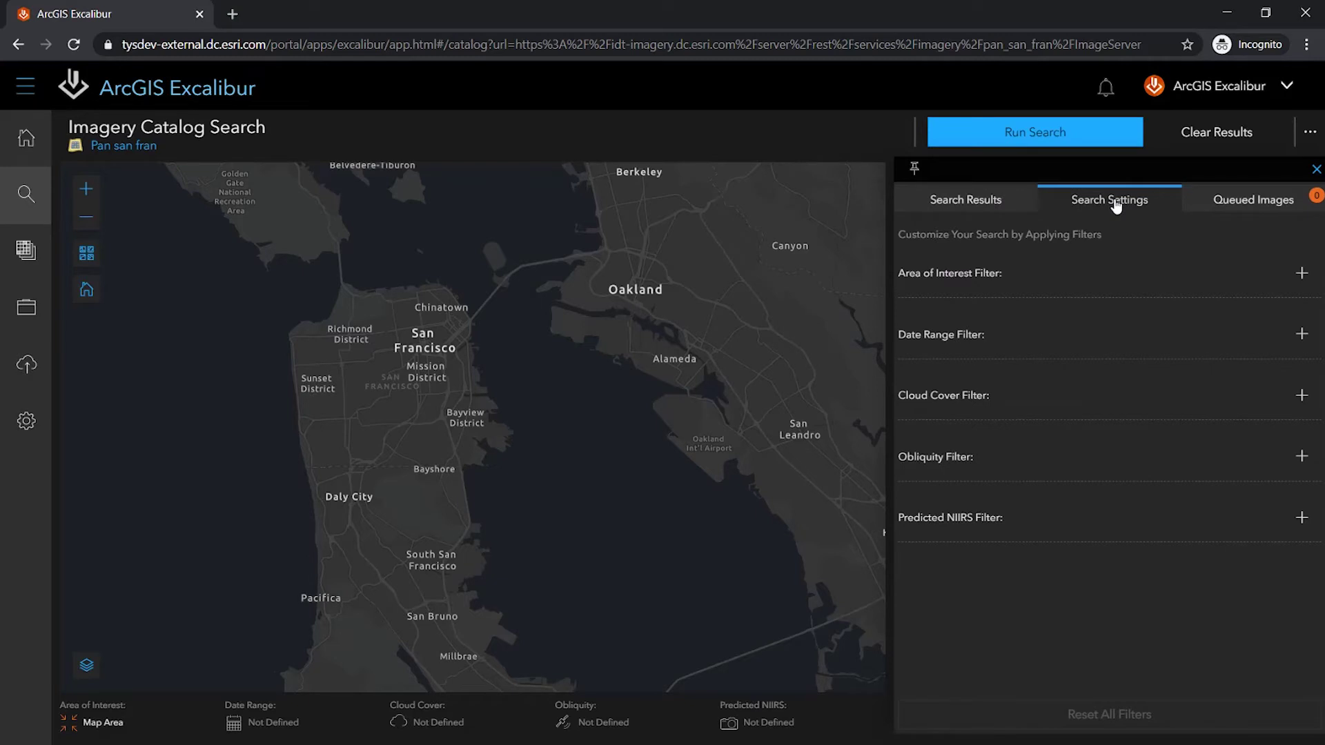
pyautogui.click(1301, 273)
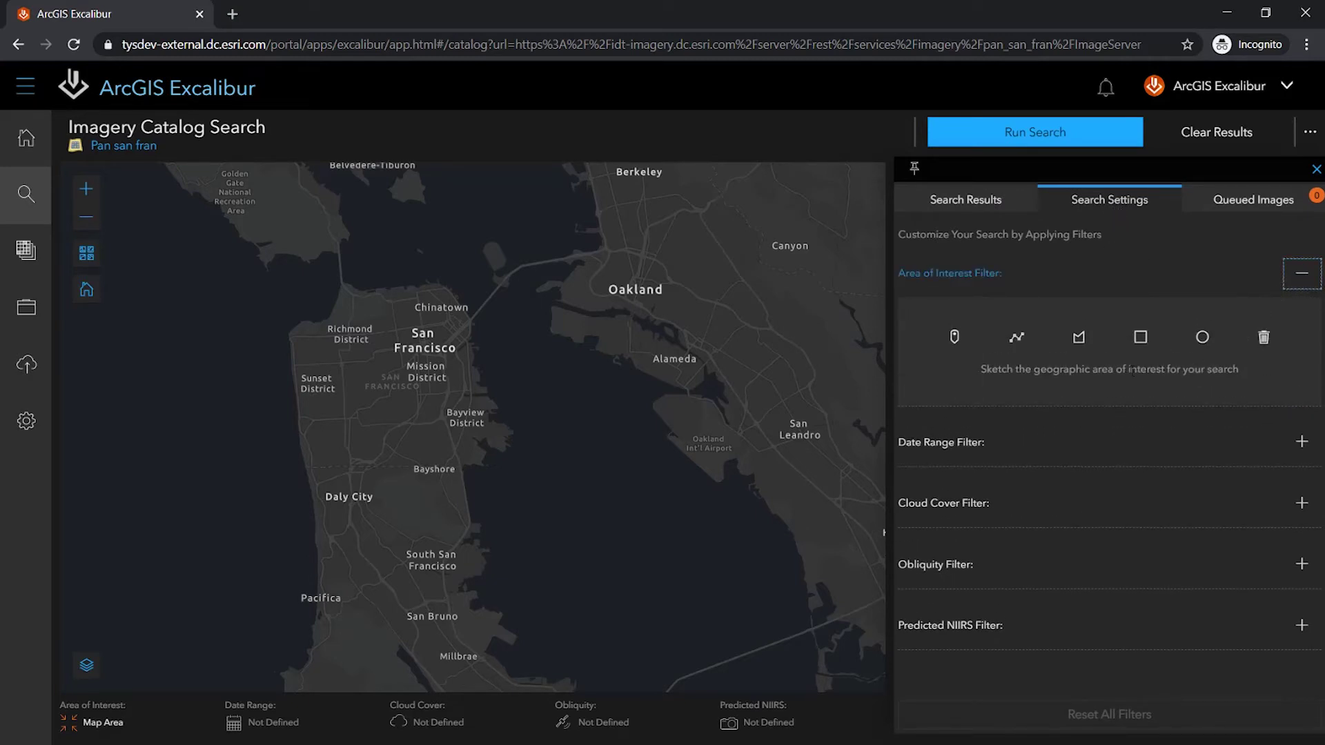
pyautogui.click(1140, 336)
pyautogui.moveTo(288, 281); pyautogui.dragTo(511, 441)
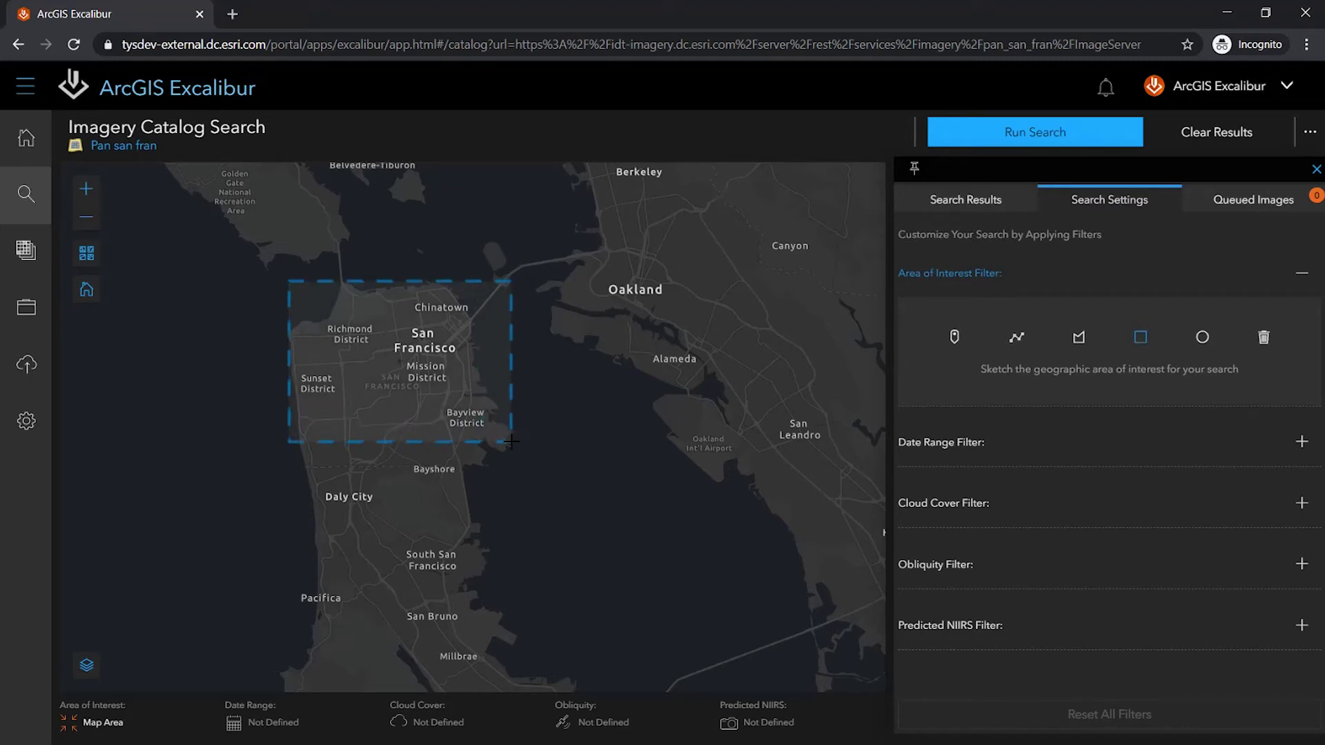
# Set the date range end date to 06/07/2013 and run the search.
pyautogui.click(1302, 441)
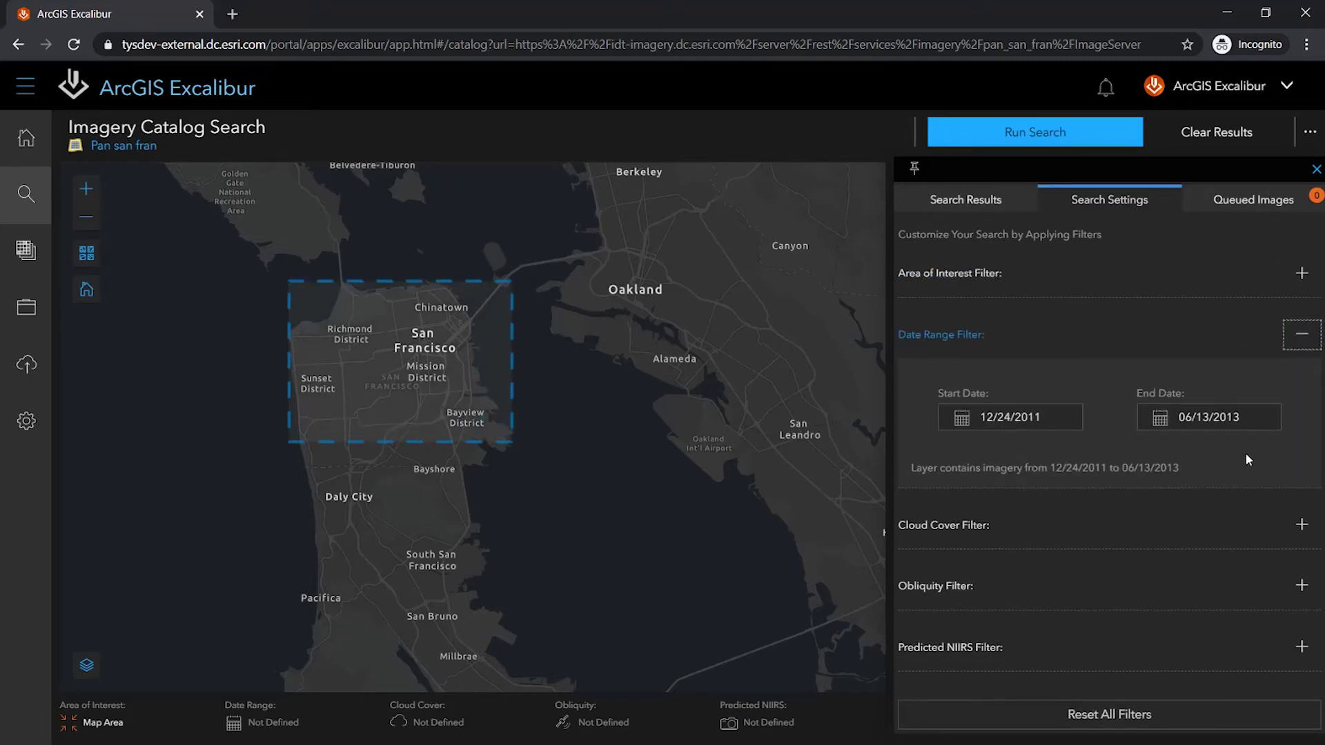
pyautogui.click(1207, 417)
pyautogui.click(1129, 559)
pyautogui.click(1032, 138)
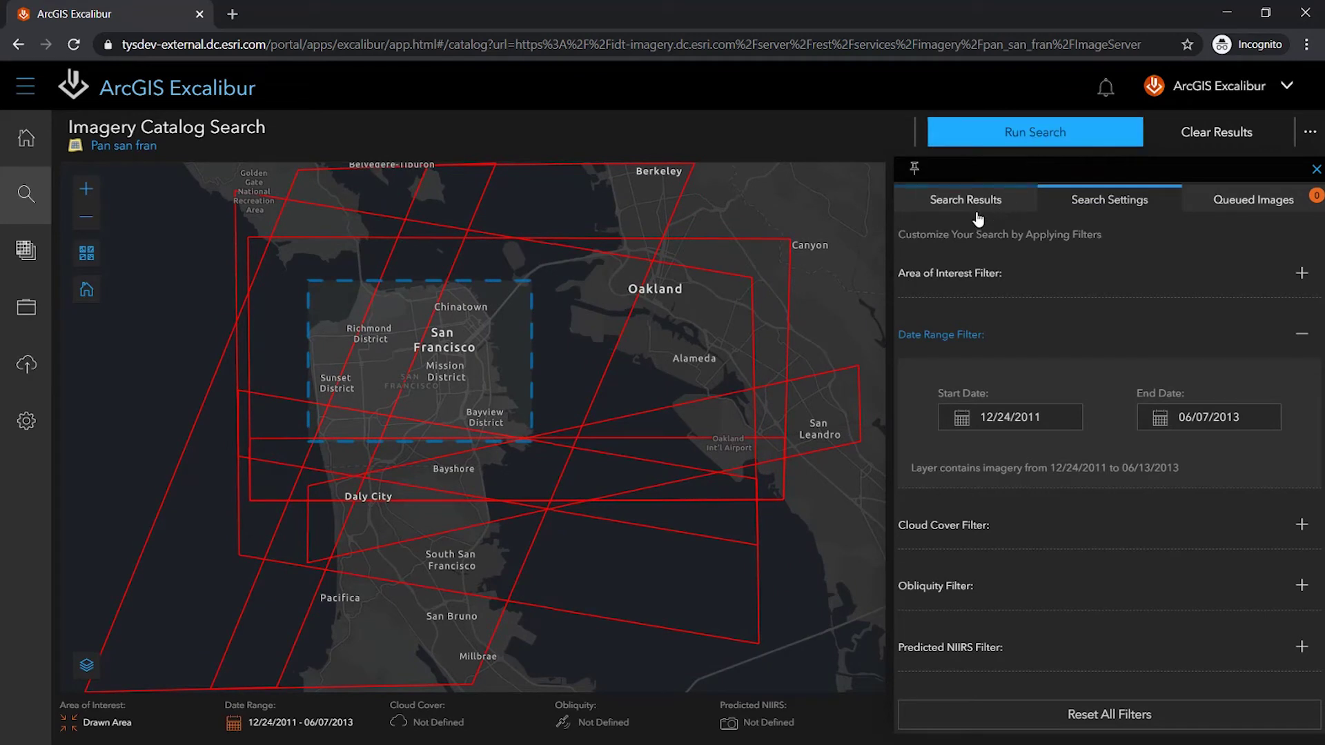
# Check the 13JAN12195916 image in the seven search results and review its metadata.
pyautogui.click(952, 200)
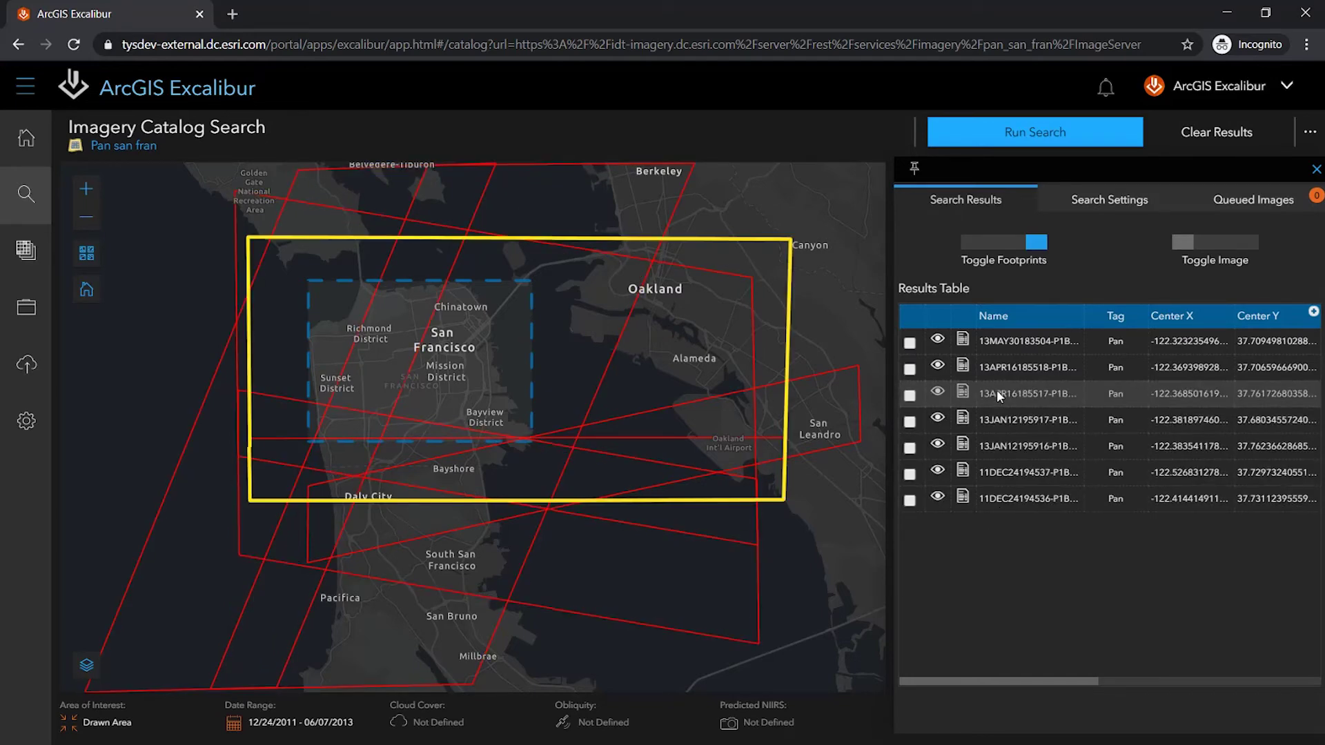
pyautogui.click(909, 448)
pyautogui.click(959, 446)
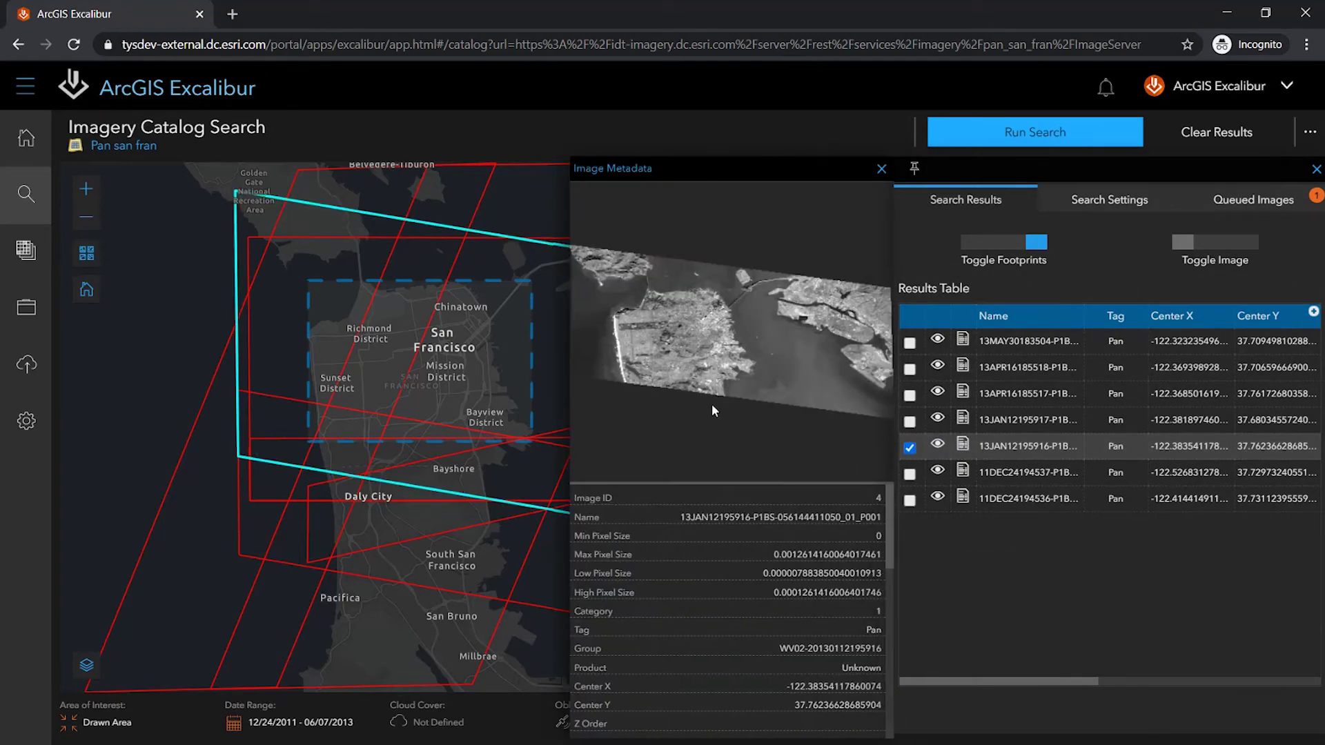
pyautogui.scroll(-5, 726, 562)
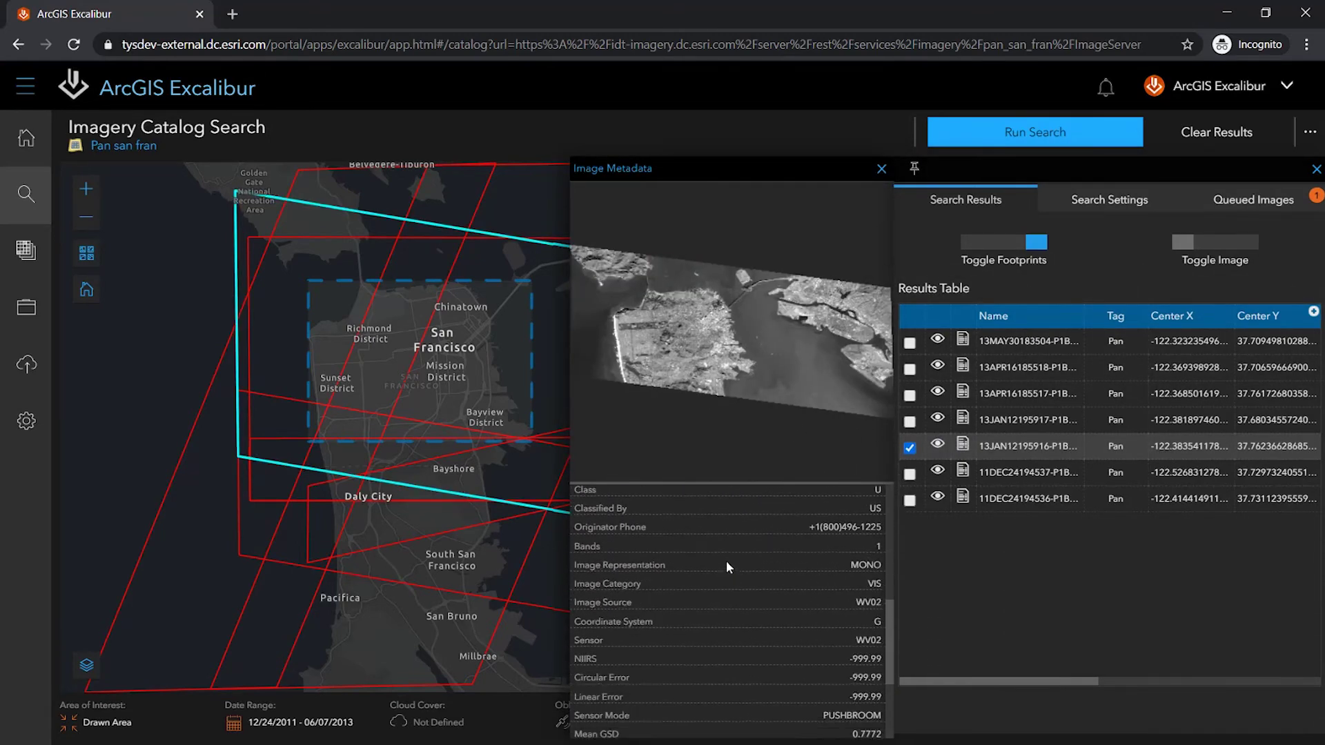
pyautogui.scroll(5, 725, 560)
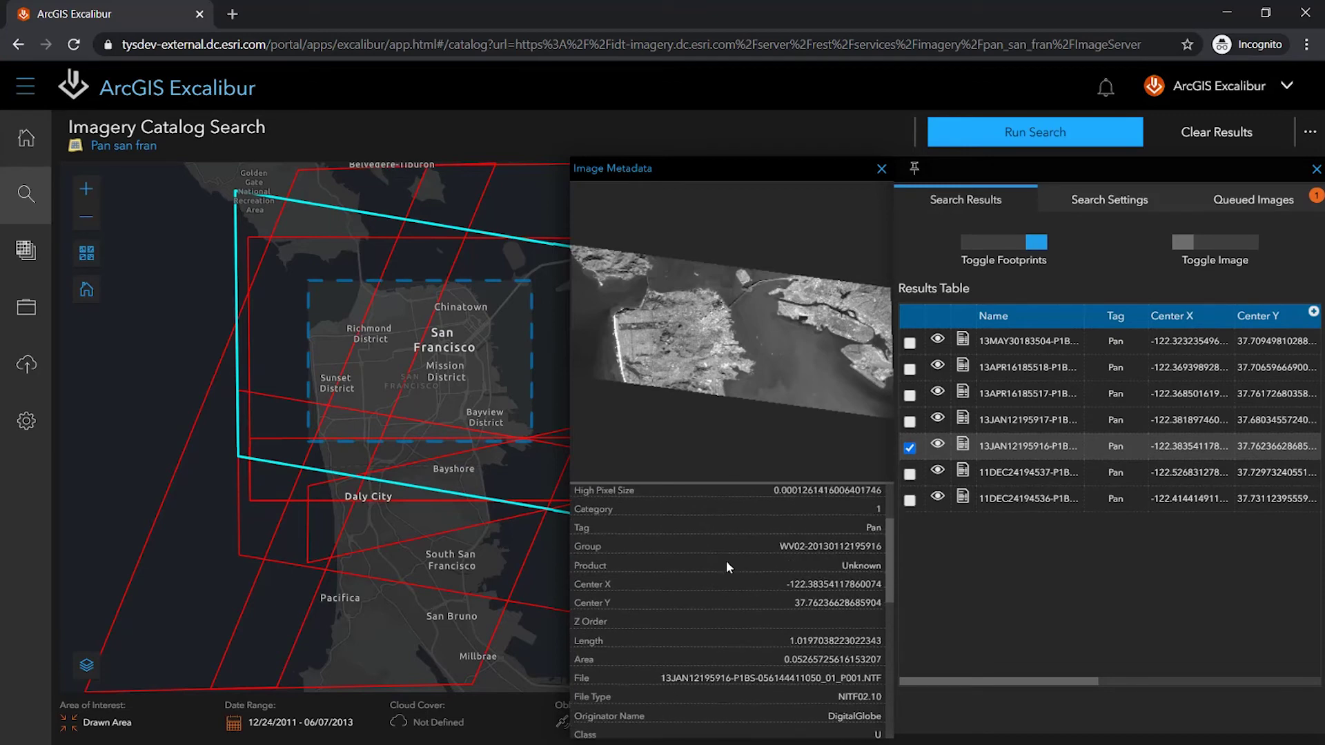
pyautogui.click(881, 170)
# Turn on the 13JAN12195916 imagery and view it over downtown San Francisco.
pyautogui.click(1199, 243)
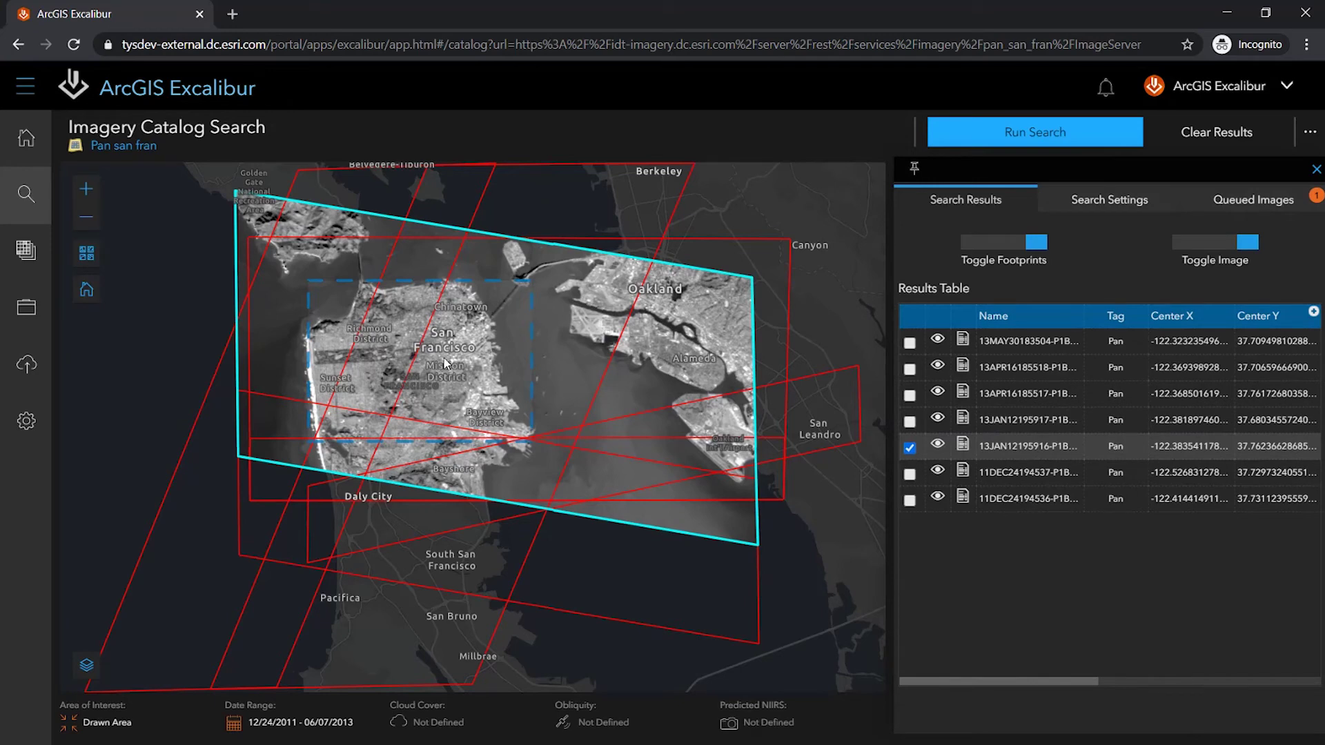
pyautogui.scroll(1, 462, 361)
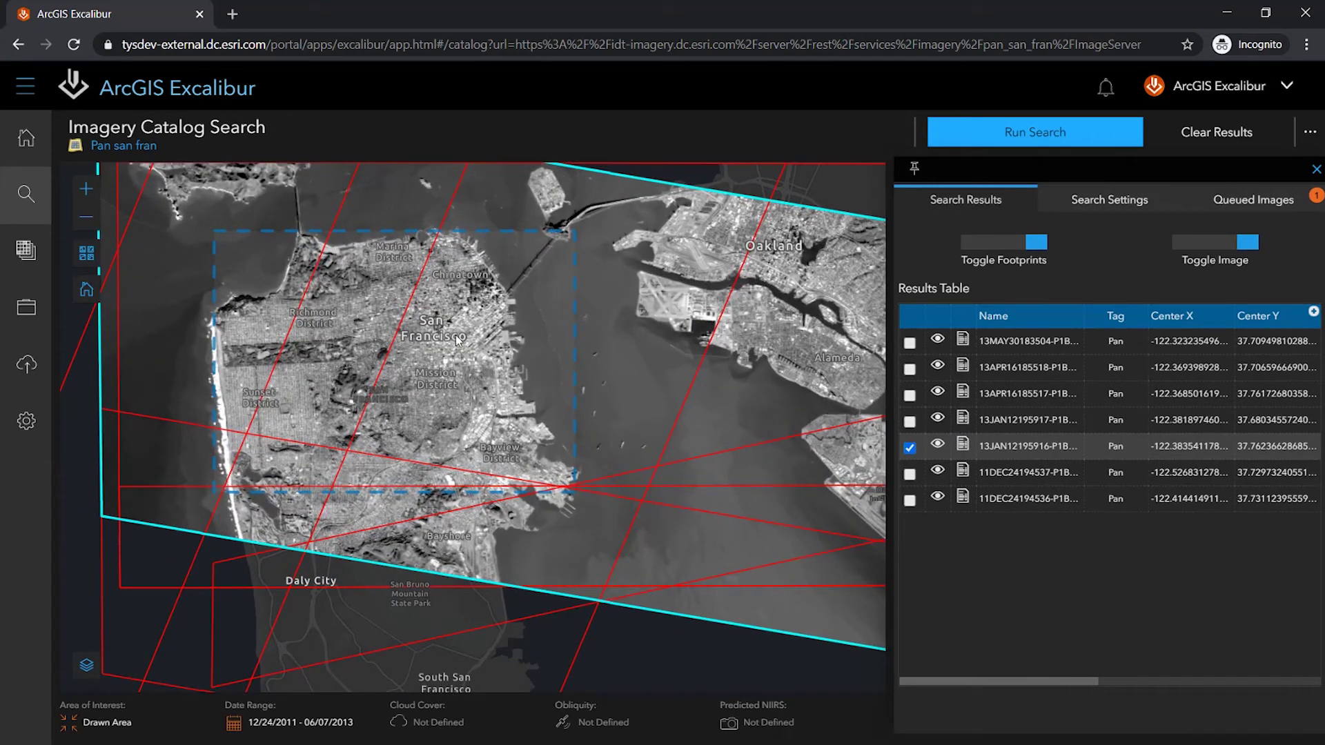
pyautogui.scroll(3, 516, 338)
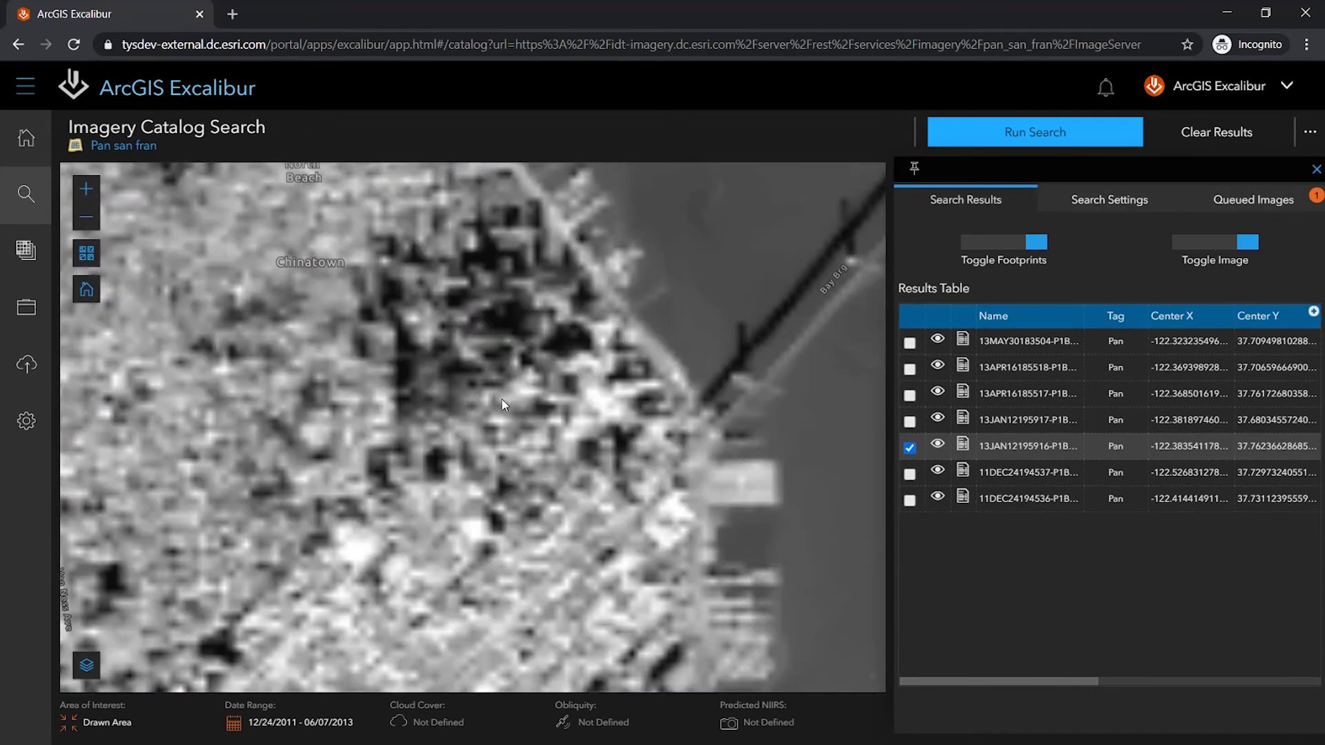
pyautogui.scroll(-2, 492, 381)
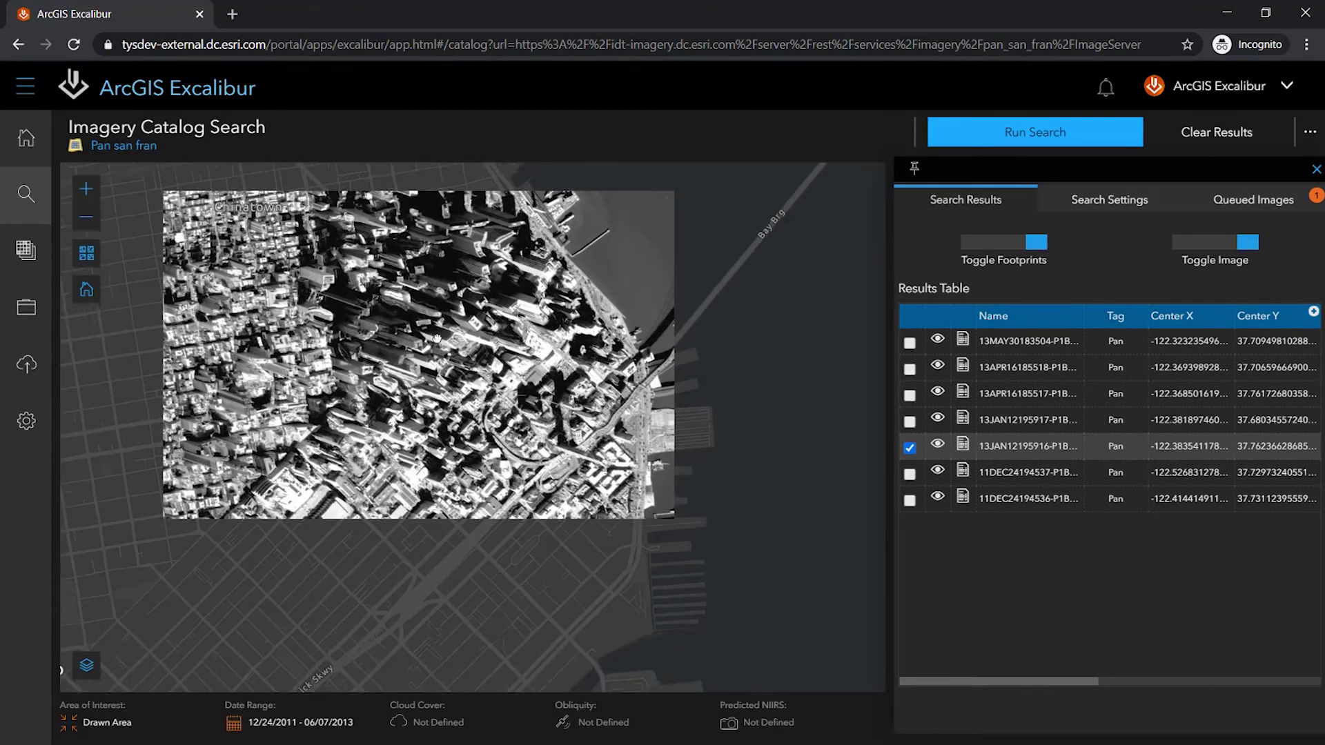
pyautogui.moveTo(436, 339); pyautogui.dragTo(337, 249)
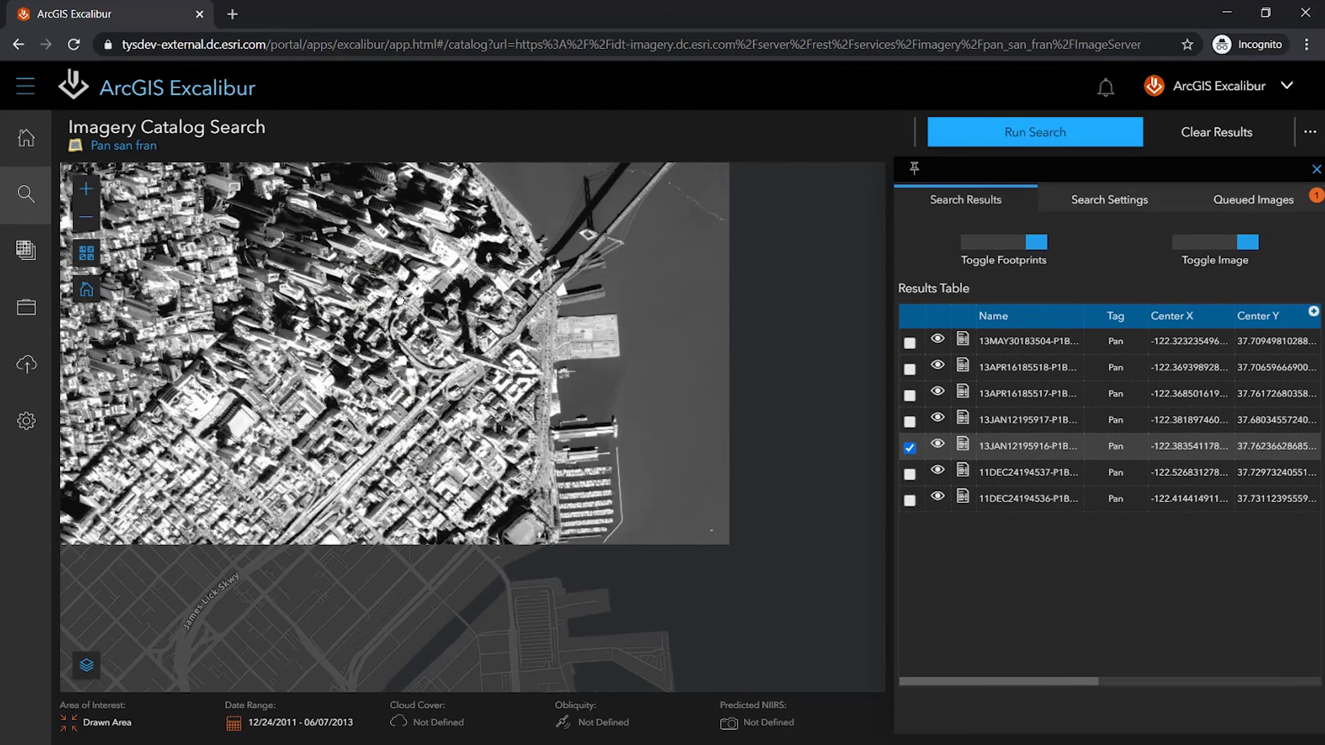
# Preview the 13JAN12195916 image zoomed and panned across downtown San Francisco.
pyautogui.click(937, 446)
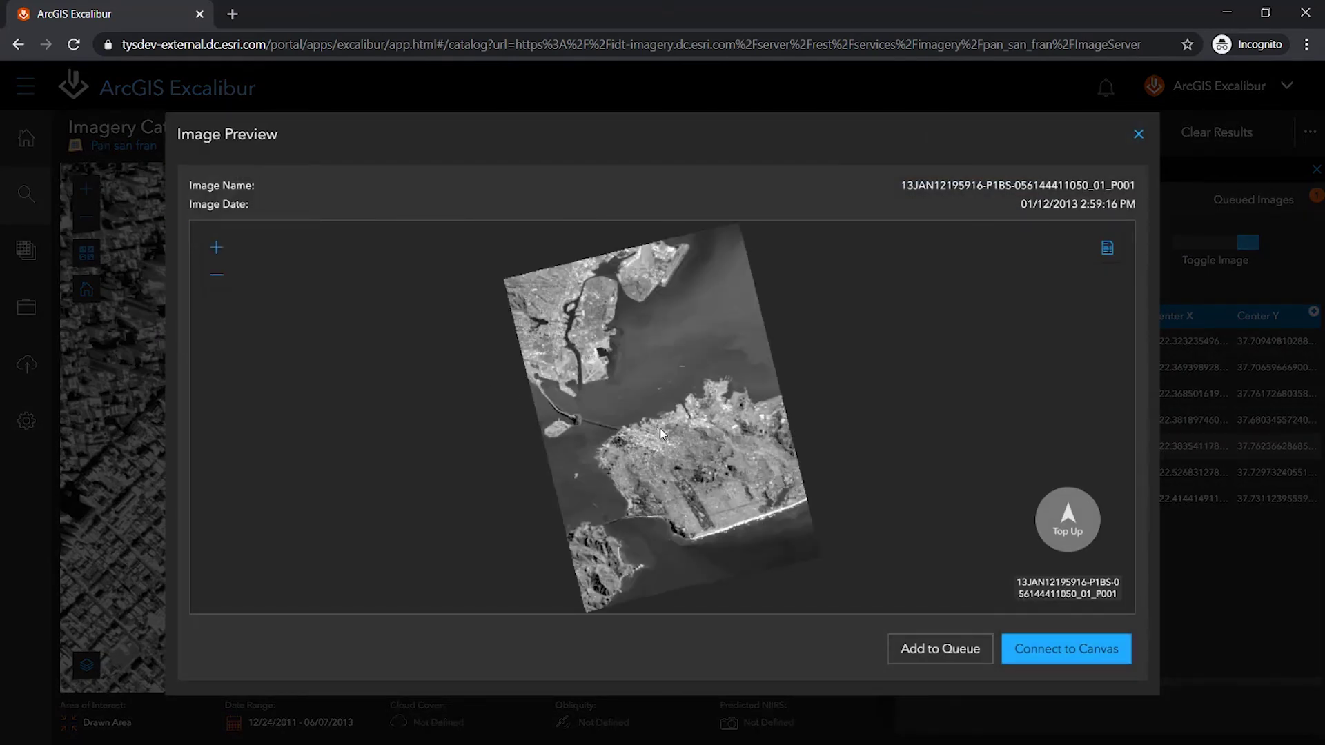
pyautogui.moveTo(605, 407); pyautogui.dragTo(729, 472)
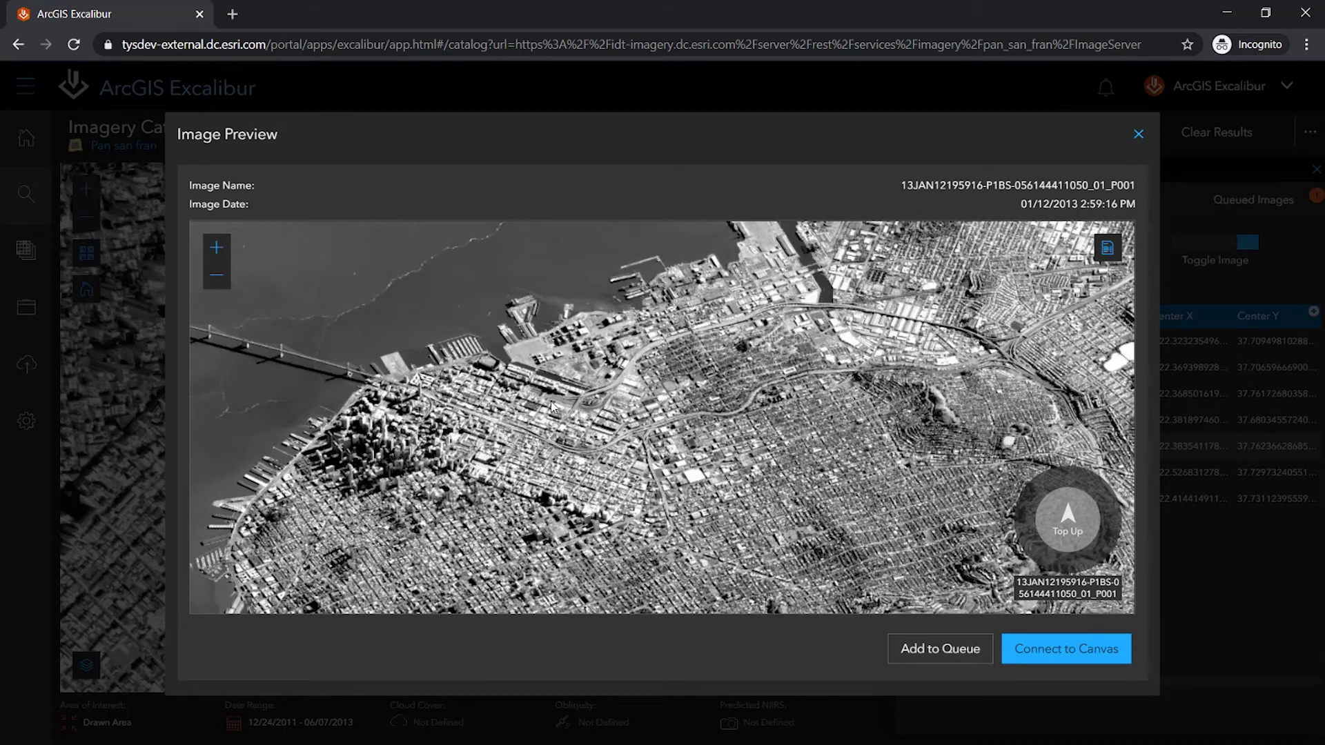
pyautogui.moveTo(302, 377); pyautogui.dragTo(483, 512)
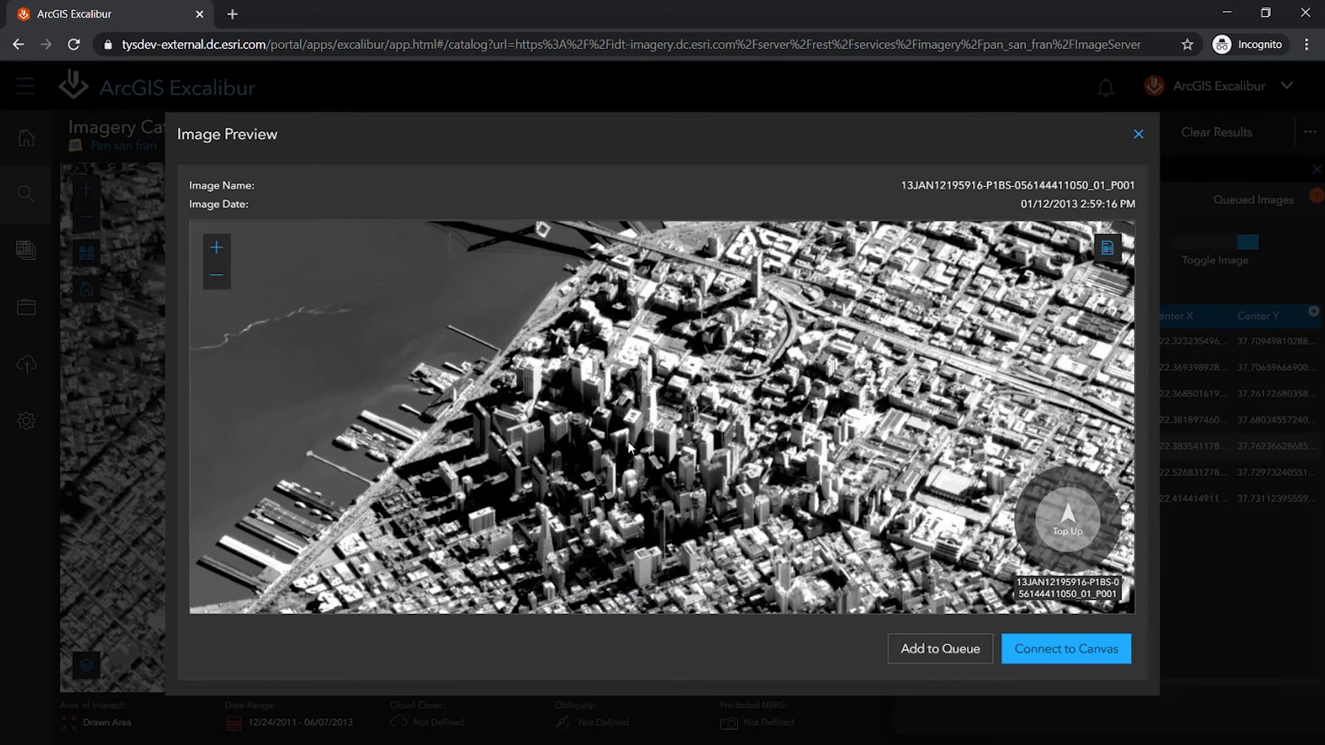
pyautogui.moveTo(707, 427); pyautogui.dragTo(634, 411)
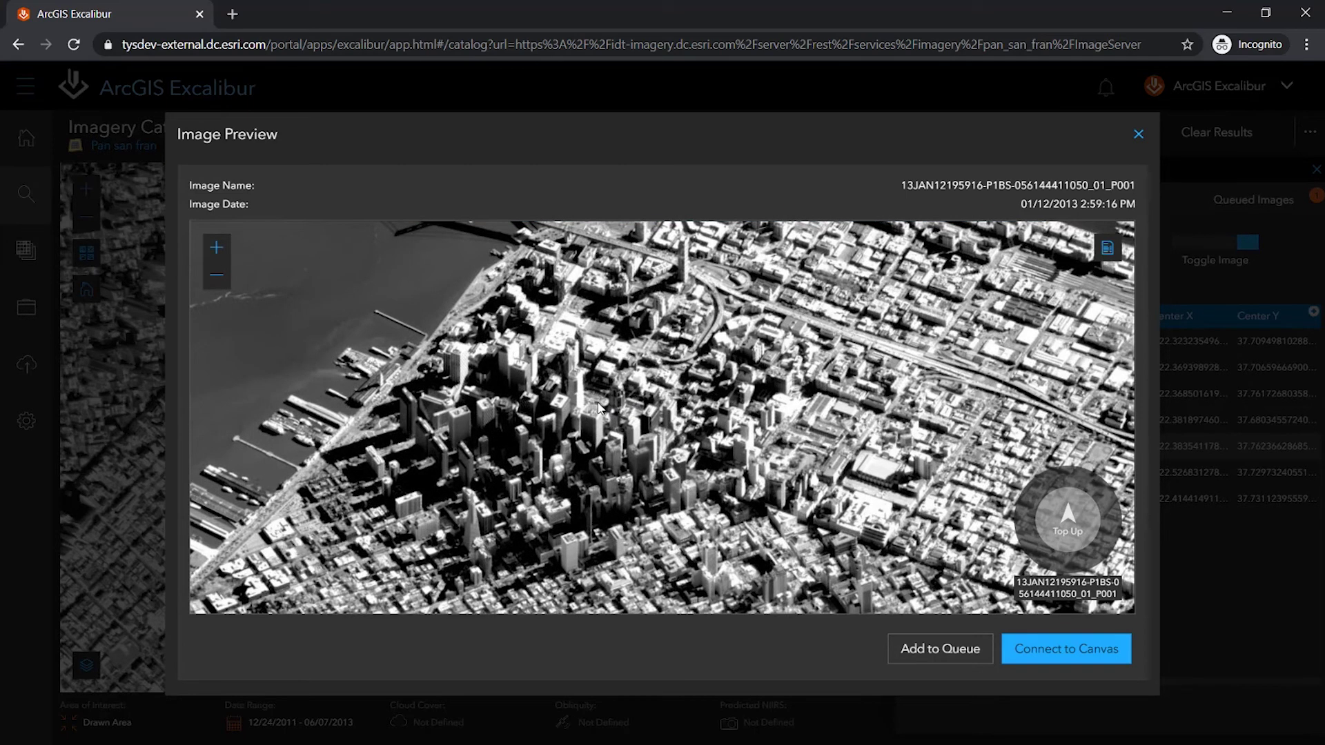
# Copy the image's metadata to the clipboard and add the image to the queue.
pyautogui.click(1104, 251)
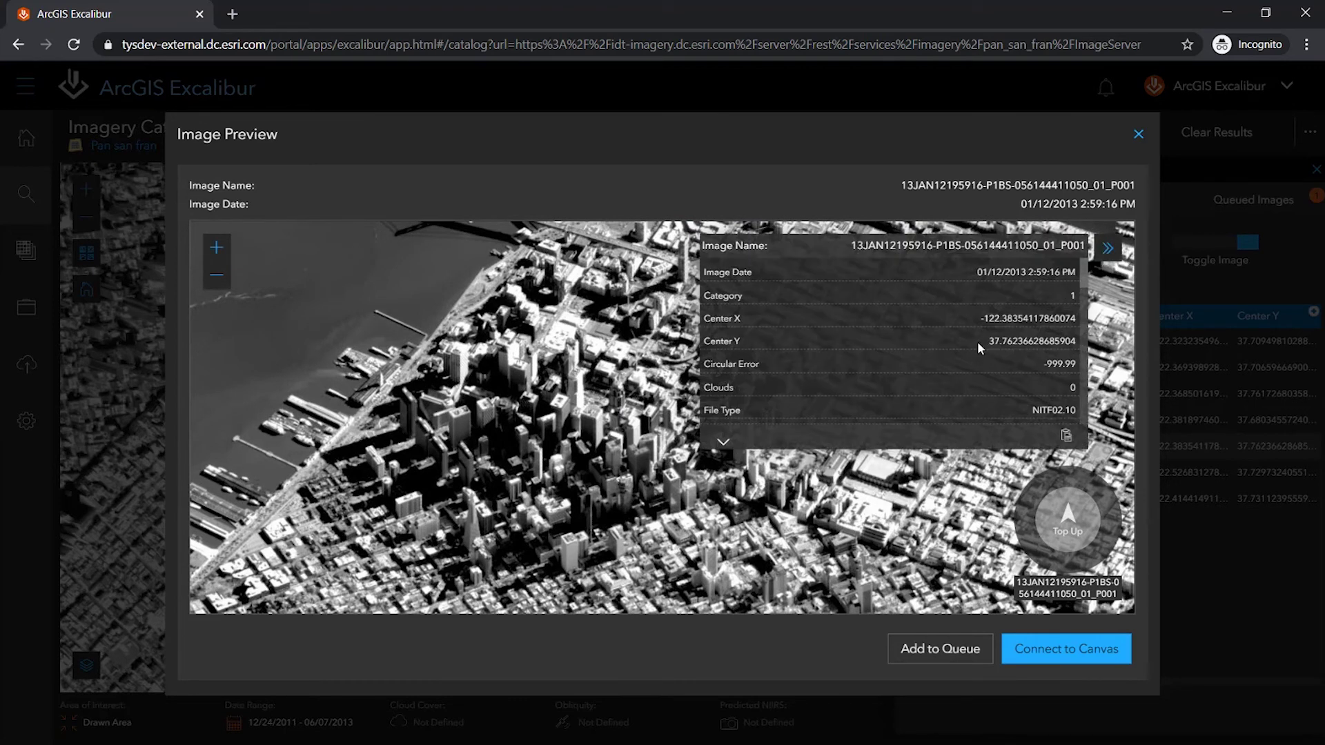
pyautogui.click(1066, 437)
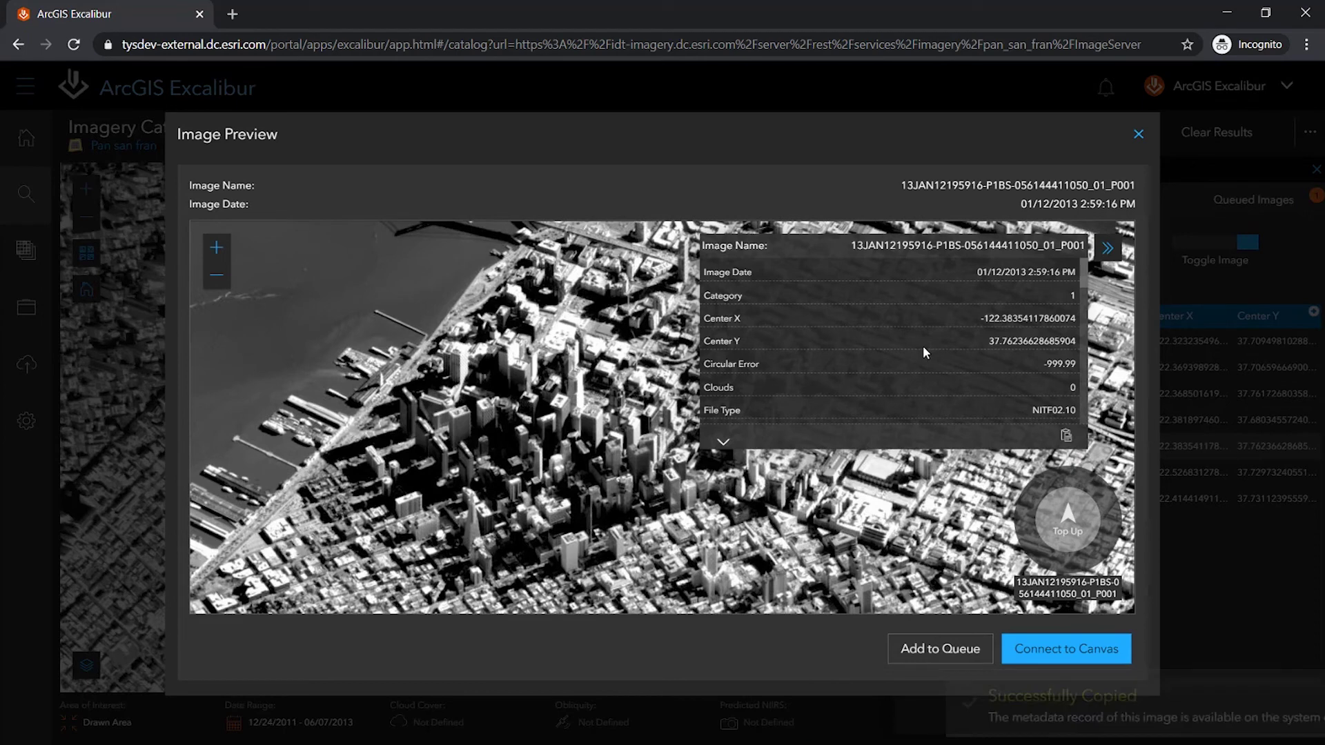
pyautogui.click(943, 650)
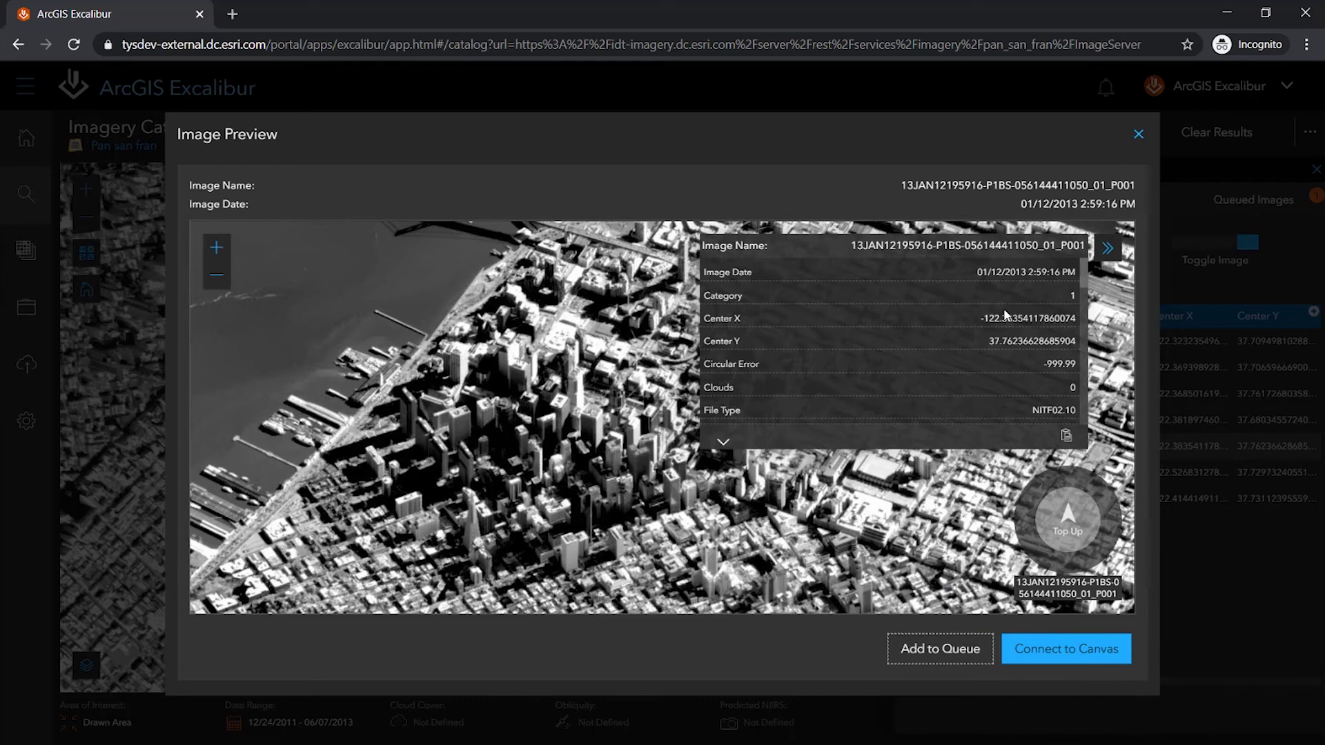
pyautogui.click(1138, 135)
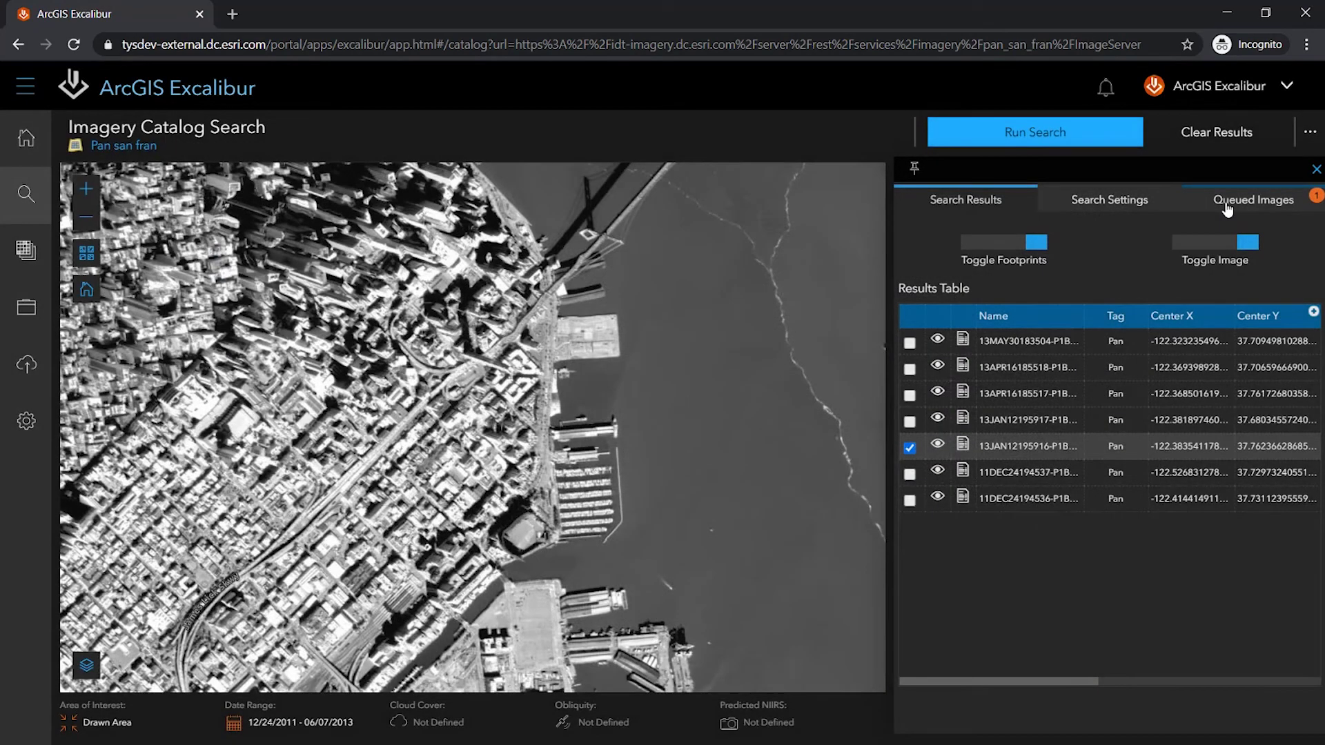
pyautogui.click(1227, 206)
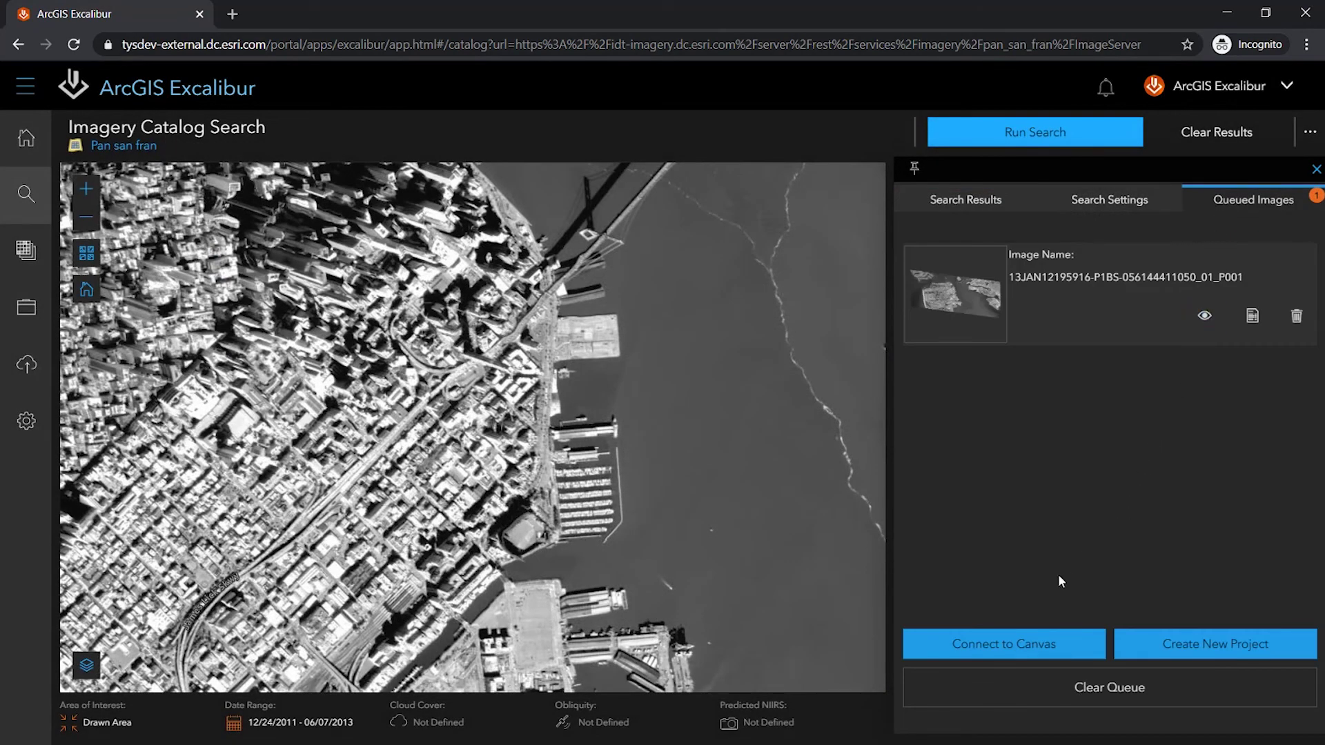